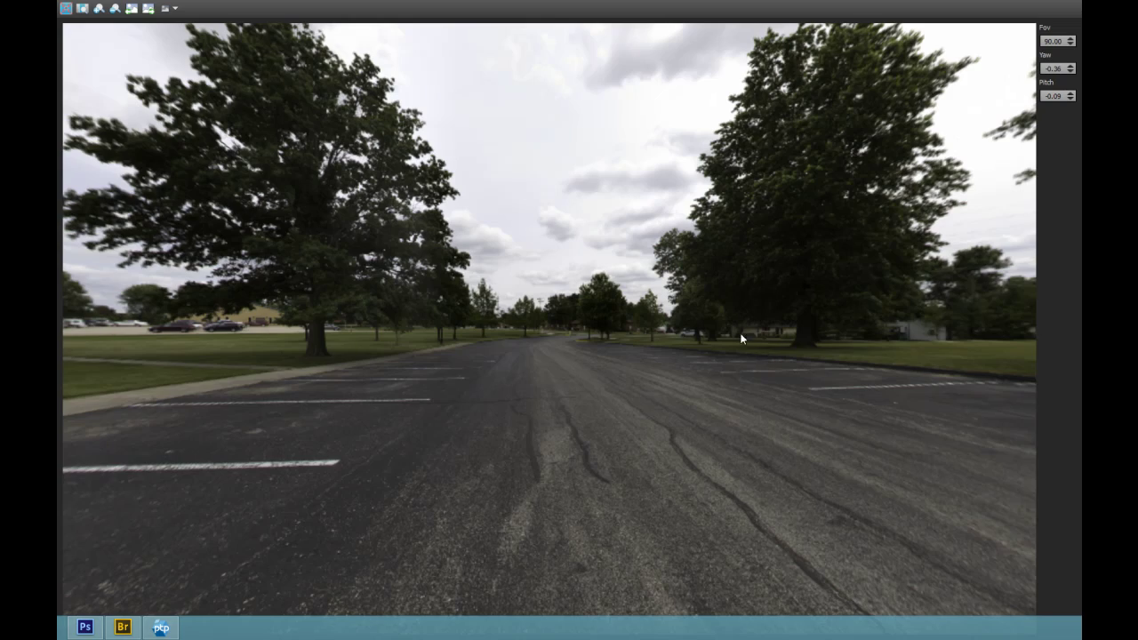
mouse_move(560, 214)
left_mouse_down()
mouse_move(580, 375)
mouse_move(659, 466)
mouse_move(506, 69)
mouse_move(652, 228)
mouse_move(564, 206)
left_mouse_up()
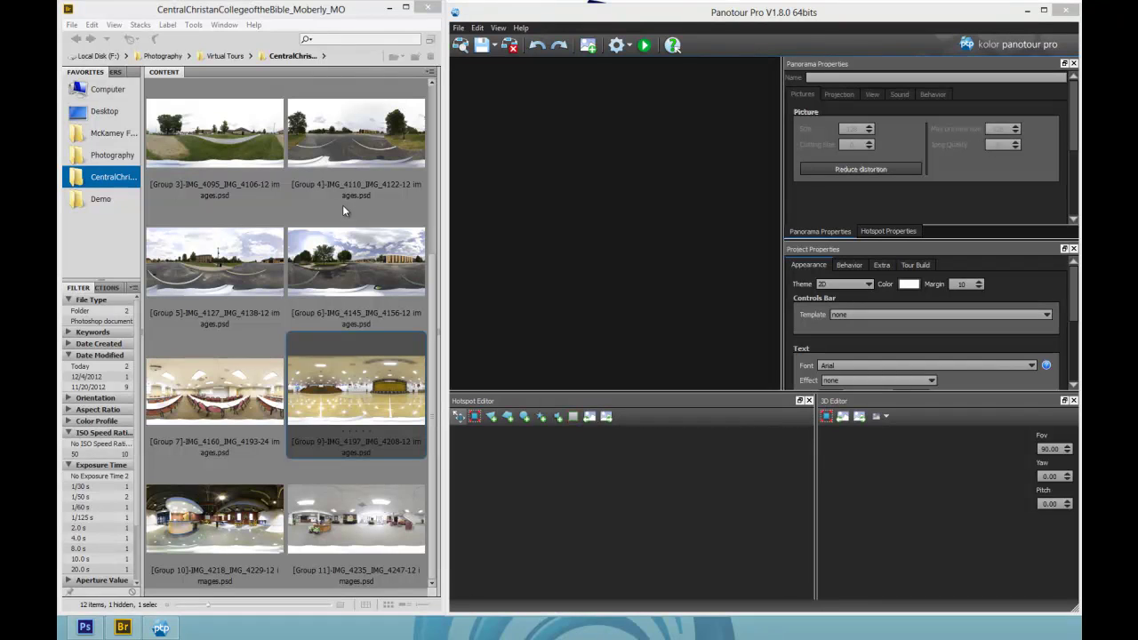
Add the Group 1, Group 9, Group 10 and Group 11 panorama PSDs from Bridge to the Panotour Pro project.
left_click(236, 514, "ctrl")
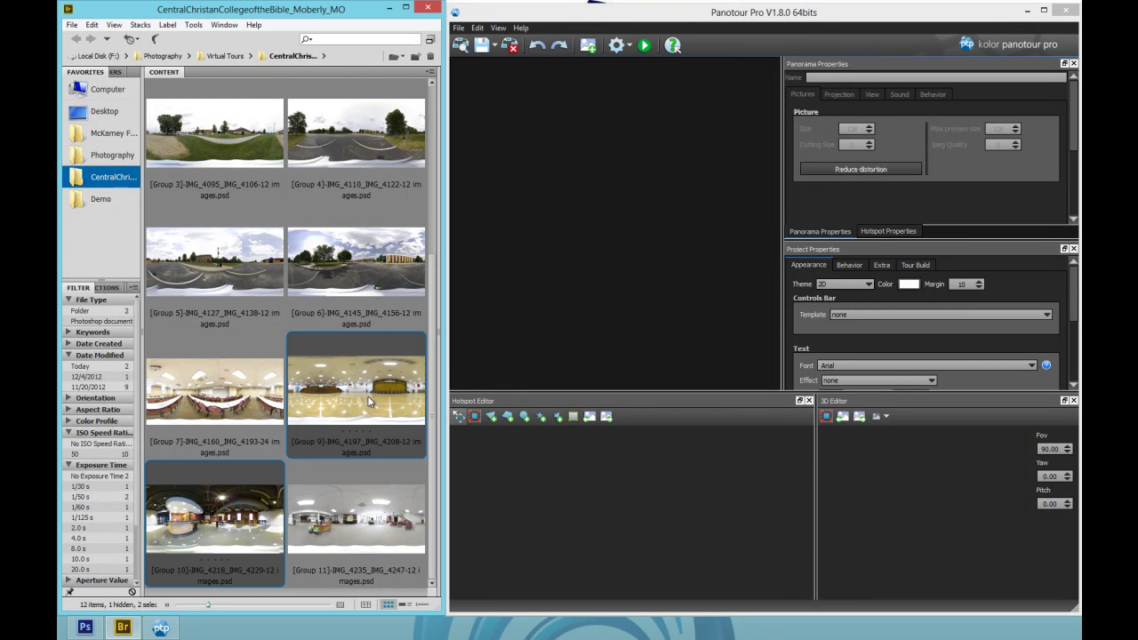
left_click(380, 520, "ctrl")
scroll(325, 400, "up", 3)
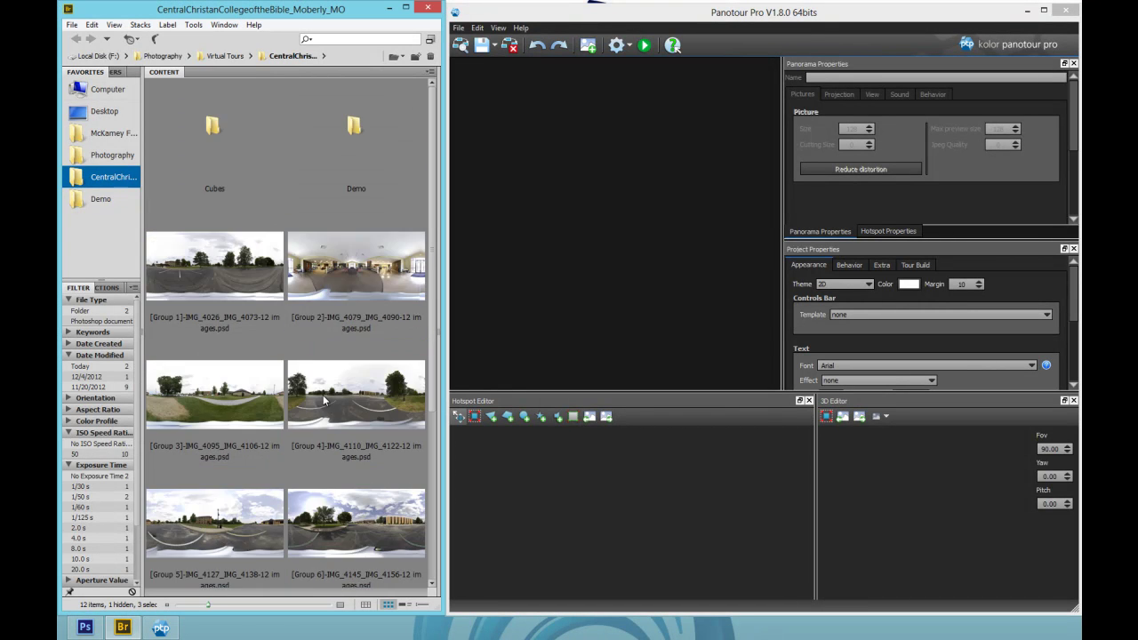
left_click(240, 278, "ctrl")
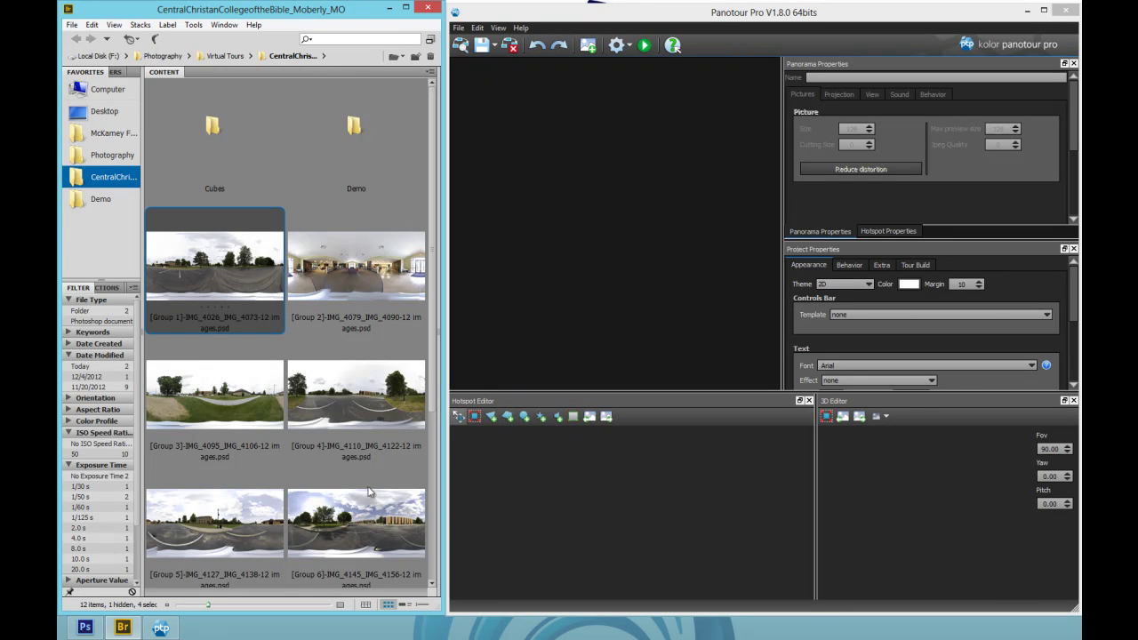
scroll(360, 382, "down", 3)
left_click_drag(358, 389, 533, 276)
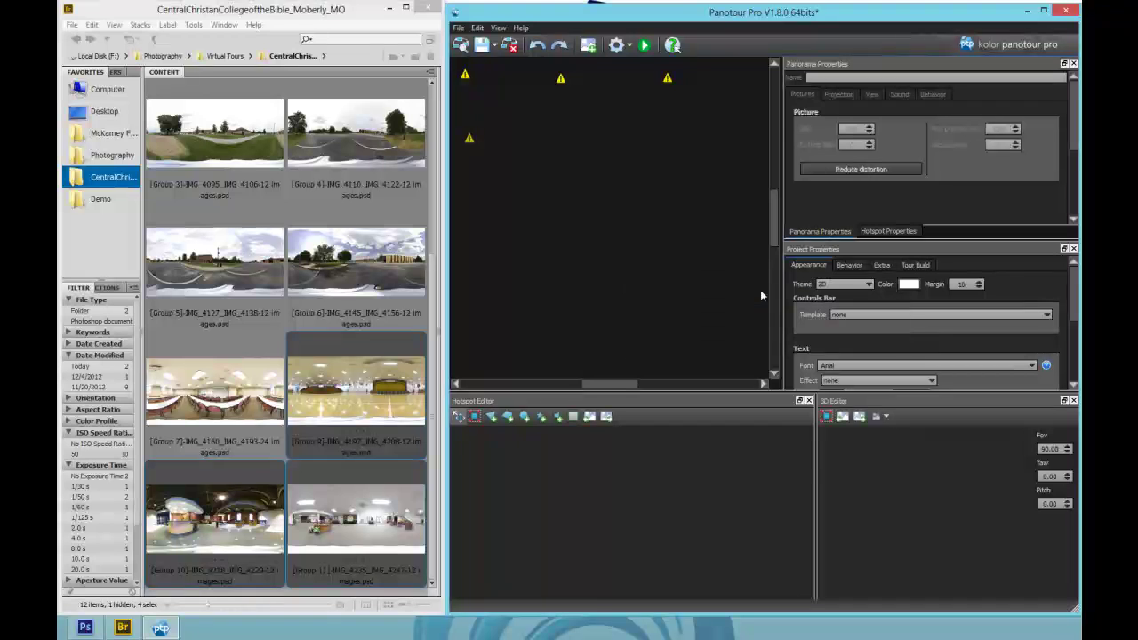
Select the imported panoramas and open the cube faces export.
left_click_drag(473, 209, 466, 114)
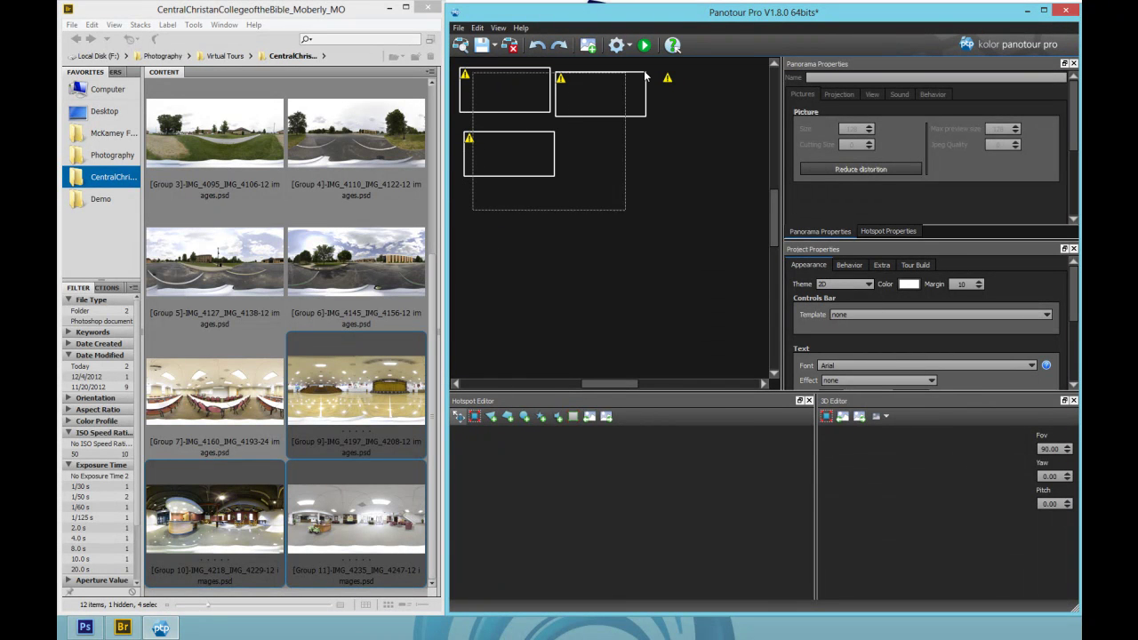
left_click(458, 28)
mouse_move(505, 133)
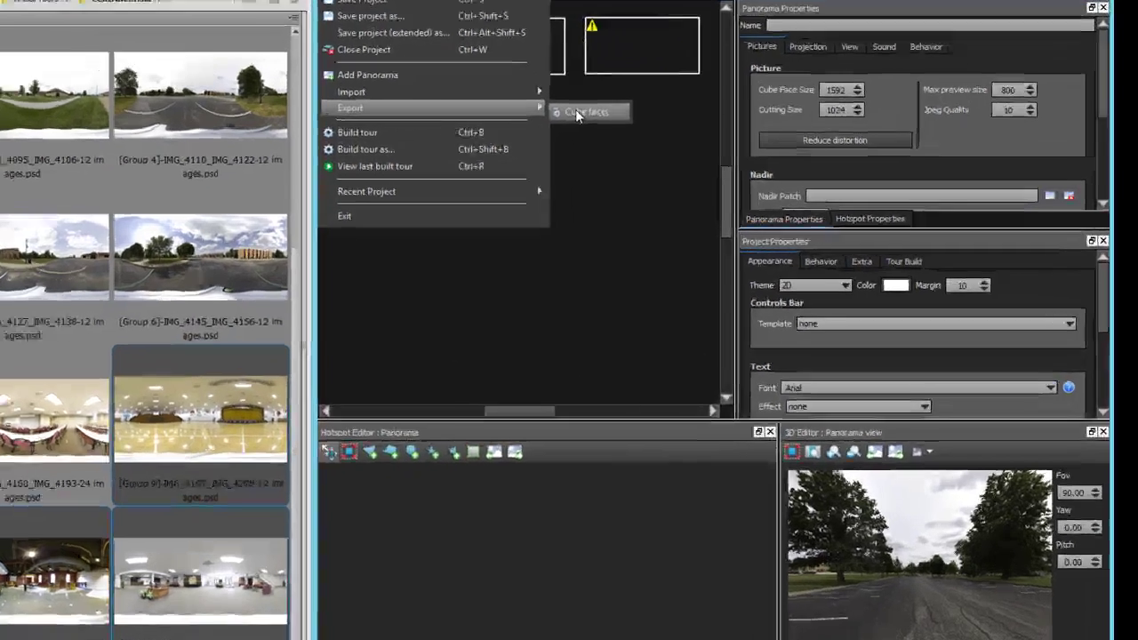
left_click(658, 146)
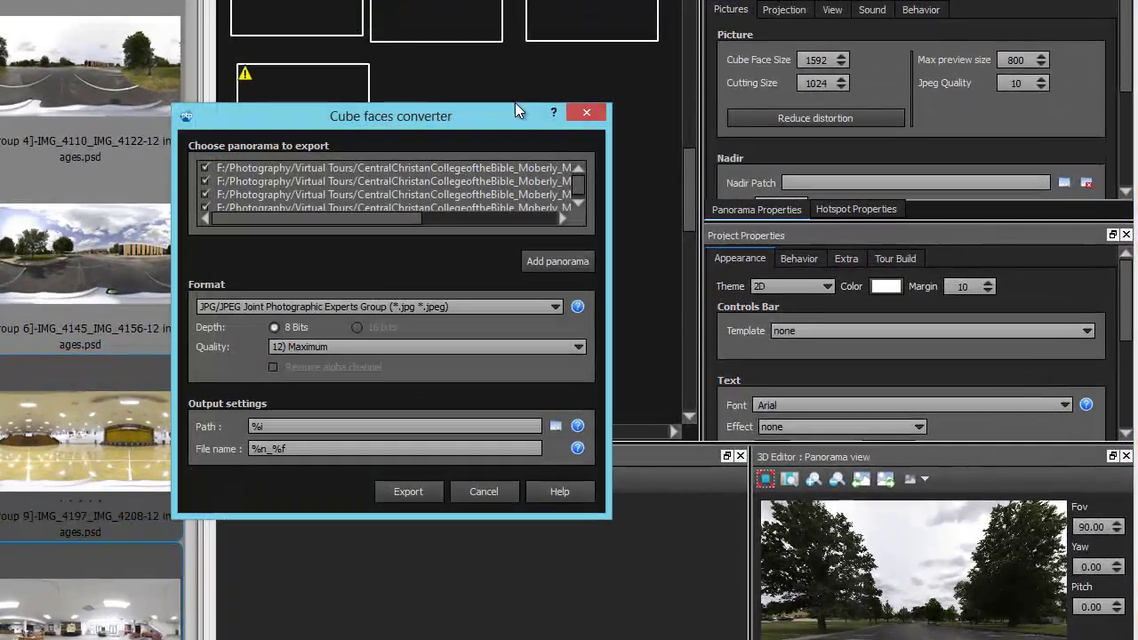
Set the cube face export format to PSD/PSB Adobe Photoshop with a depth of 16 bits.
left_click(367, 306)
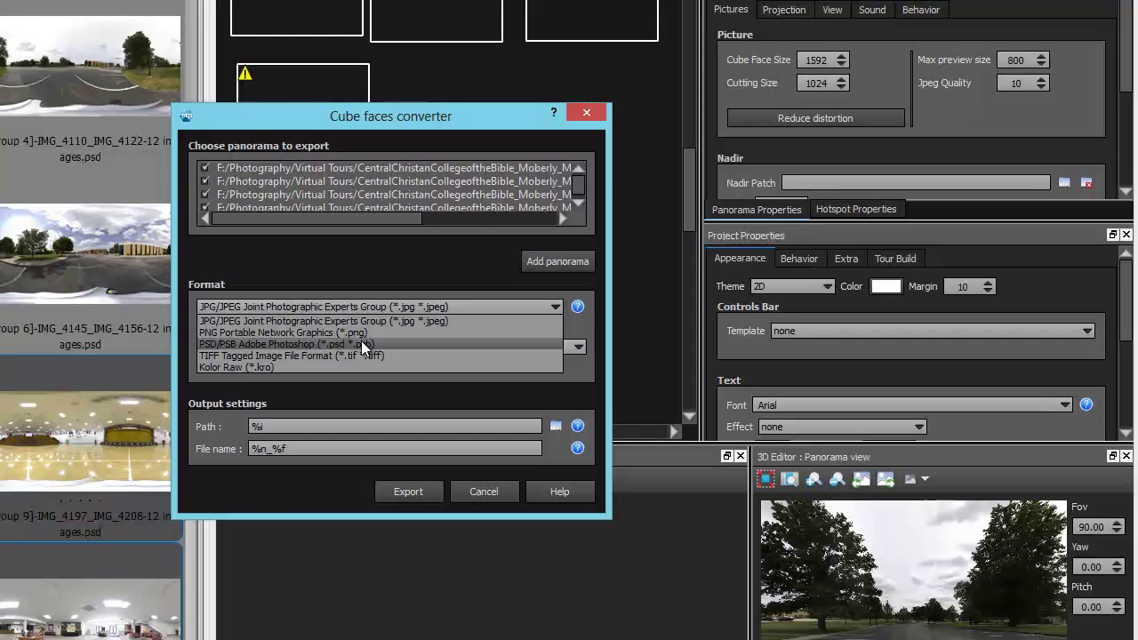
left_click(357, 345)
left_click(376, 311)
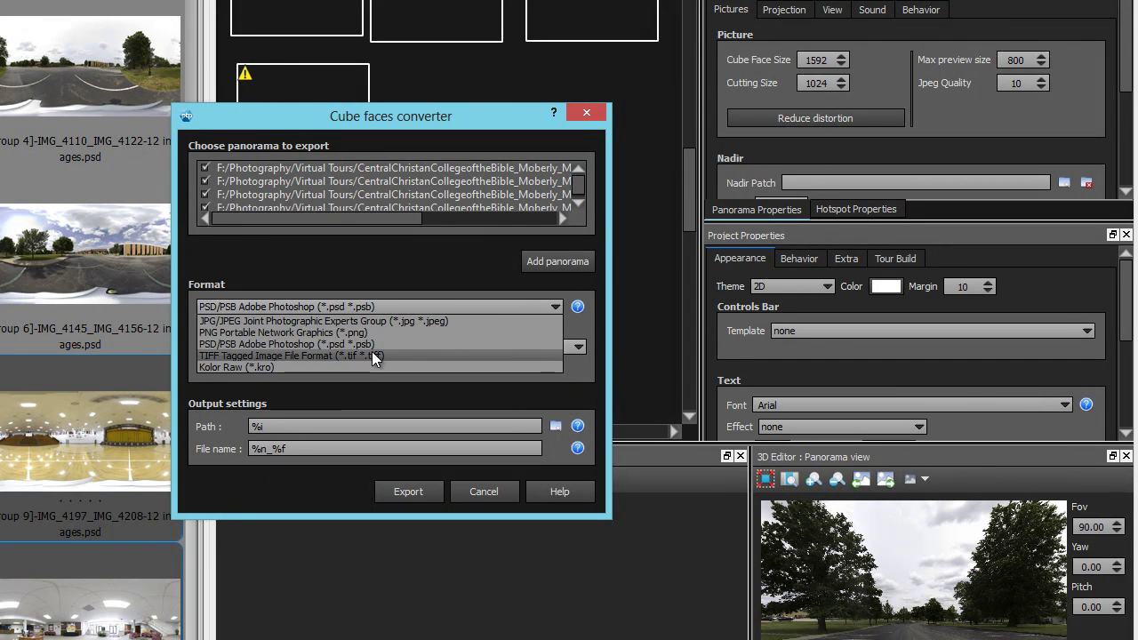
left_click(371, 348)
left_click(362, 306)
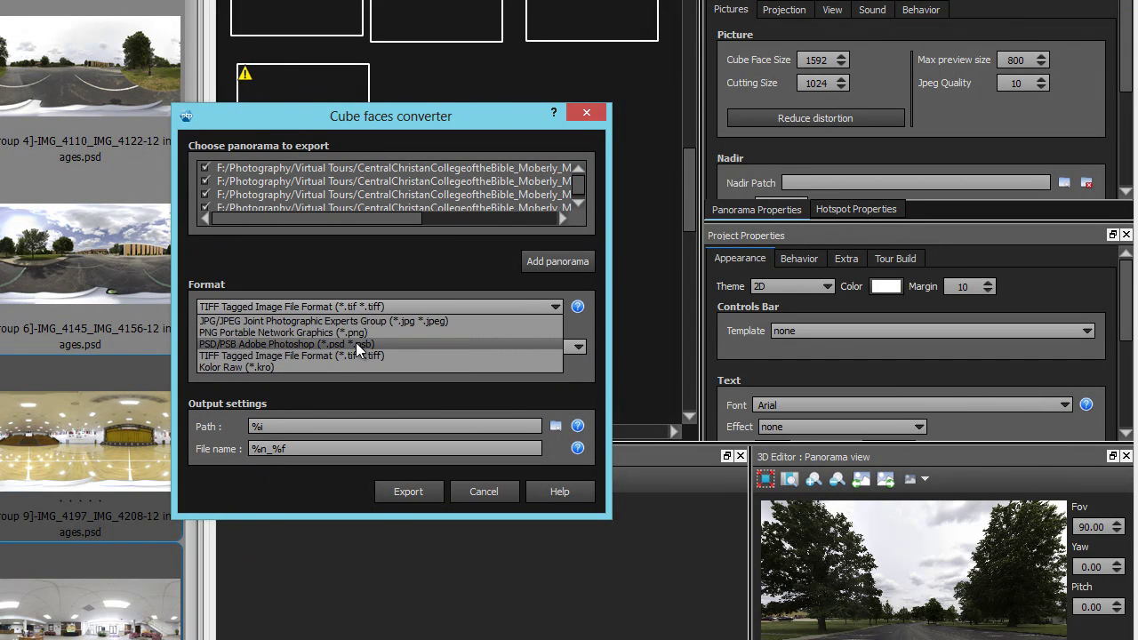
left_click(355, 343)
left_click(356, 327)
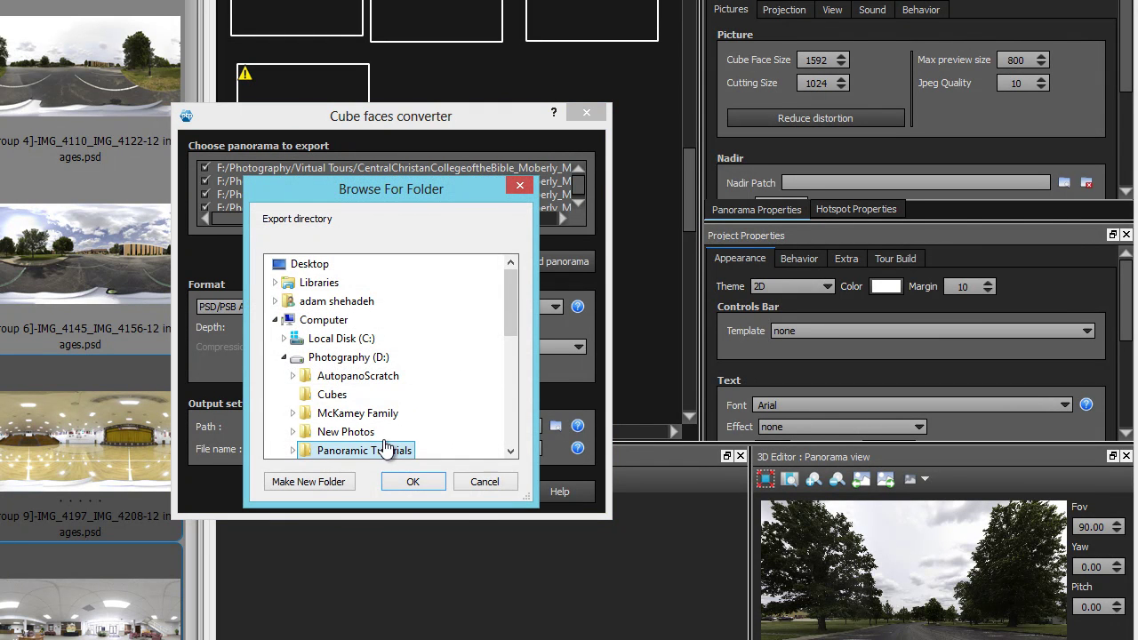
Set the export directory to D:/Panoramic Tutorials/Panotour Nadir.
left_click(381, 449)
scroll(365, 449, "down", 1)
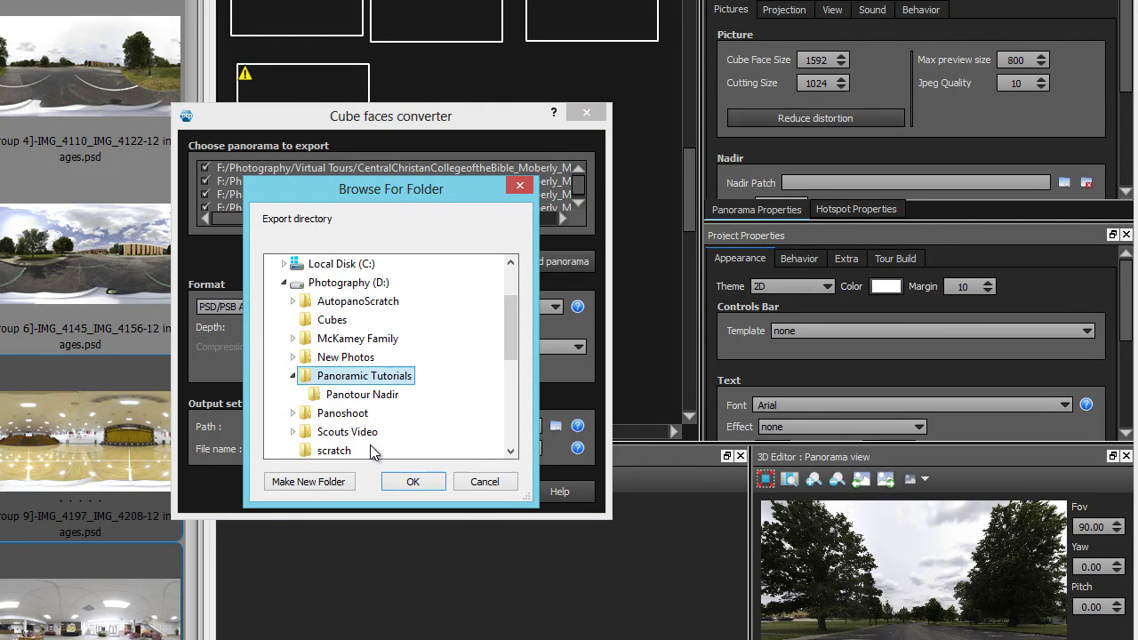
left_click(373, 398)
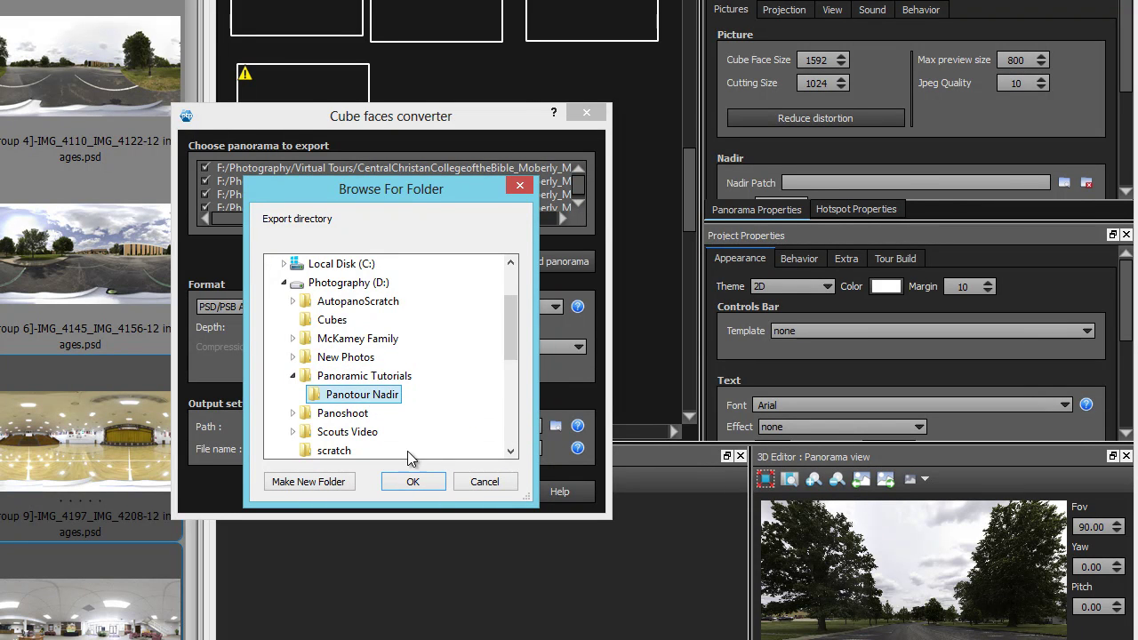
left_click(412, 481)
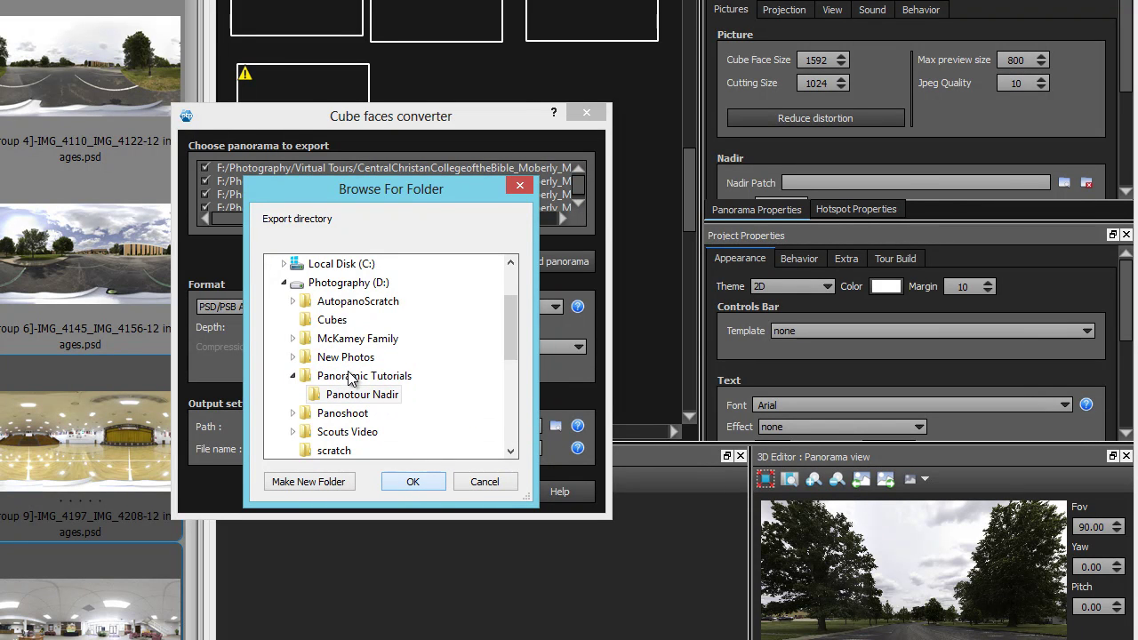
left_click(411, 480)
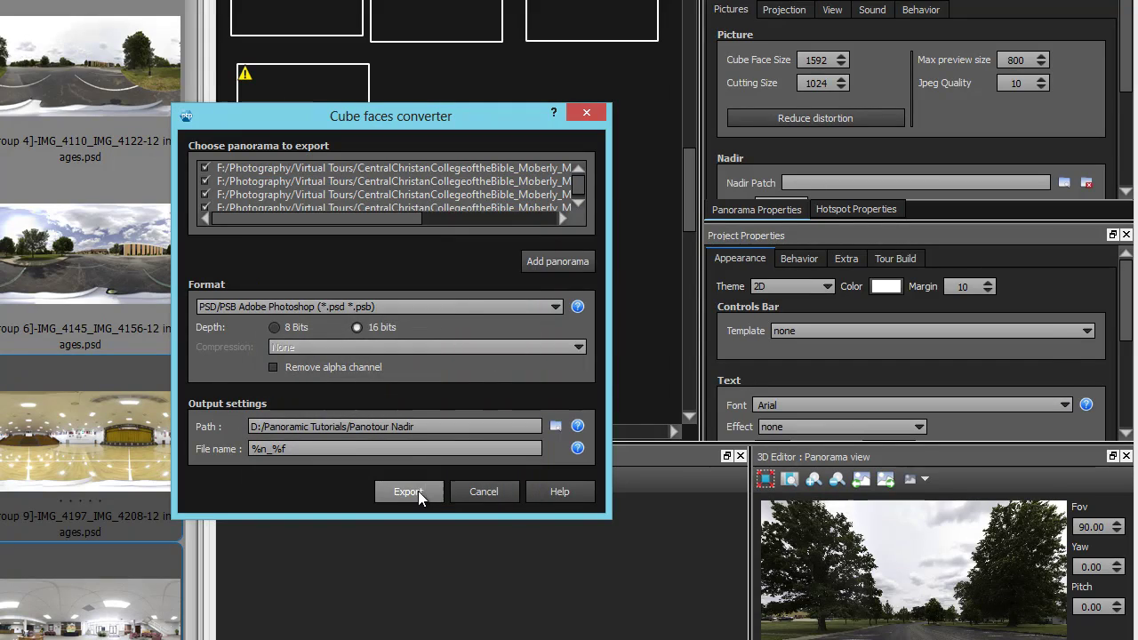
Export the cube faces and close Panotour Pro without saving the project.
left_click(409, 493)
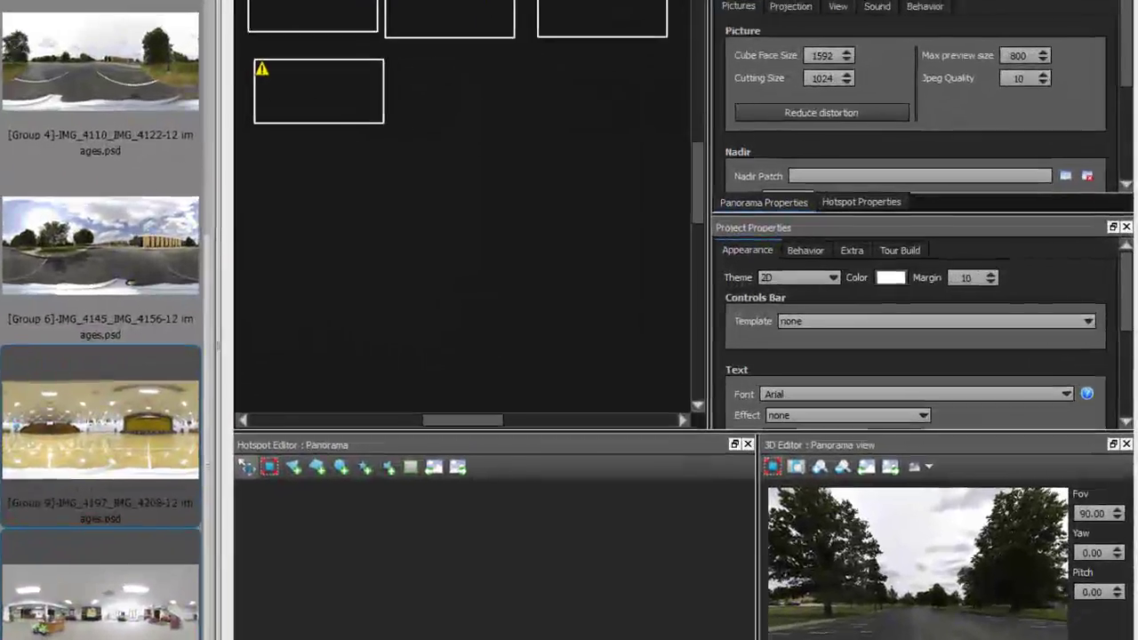
key("alt+F4")
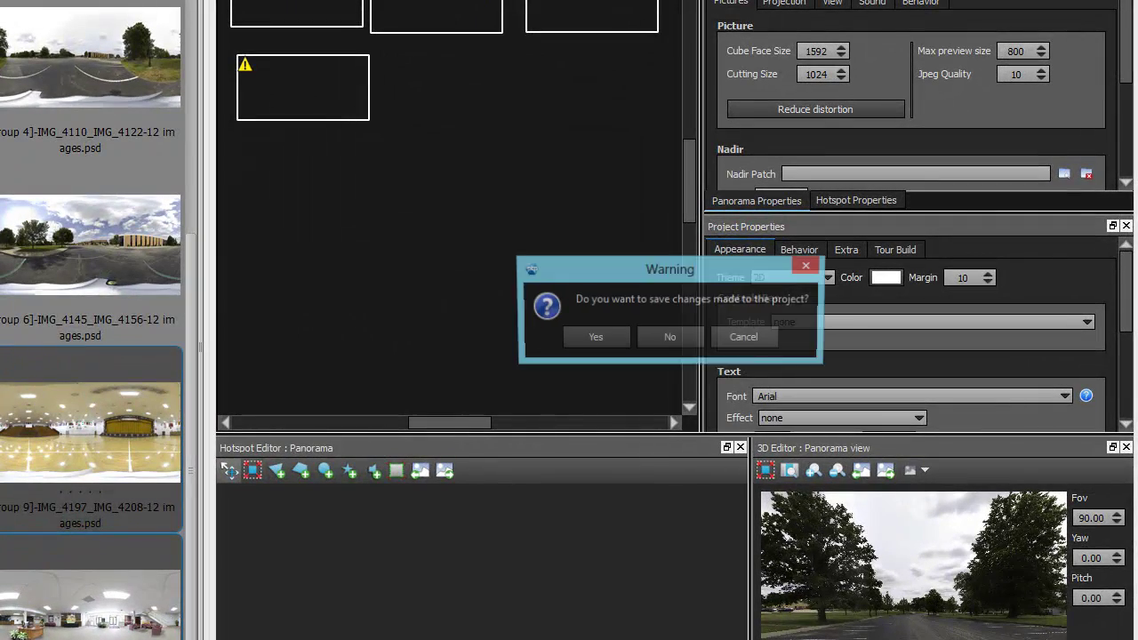
left_click(666, 337)
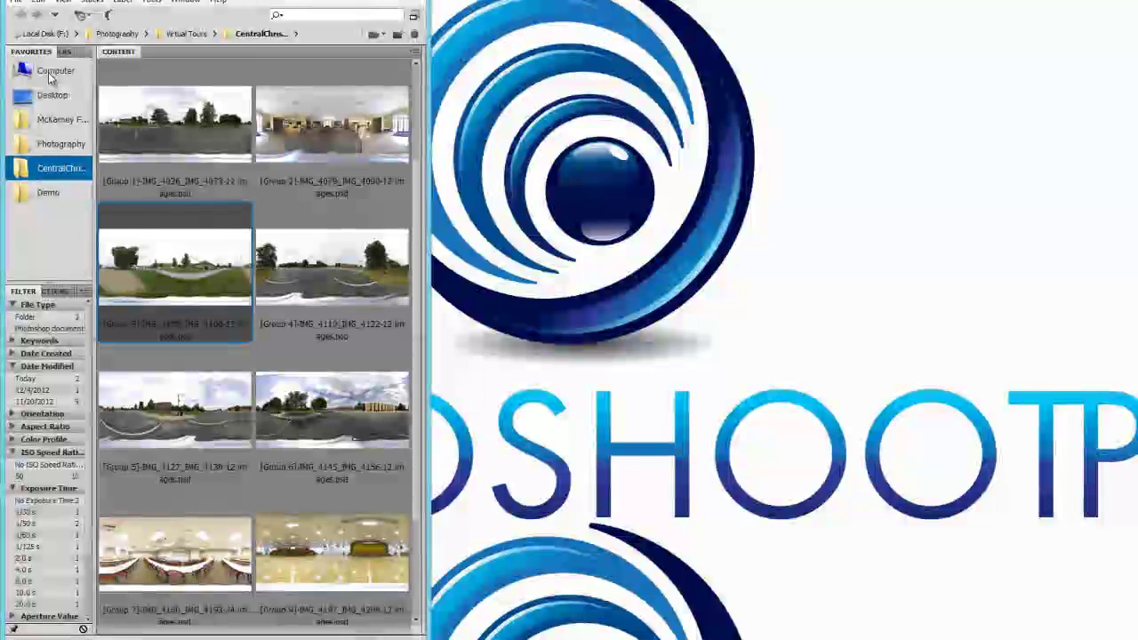
In Bridge, browse to the Panotour Nadir folder inside Panoramic Tutorials on the Photography (D:) drive.
left_click(63, 77)
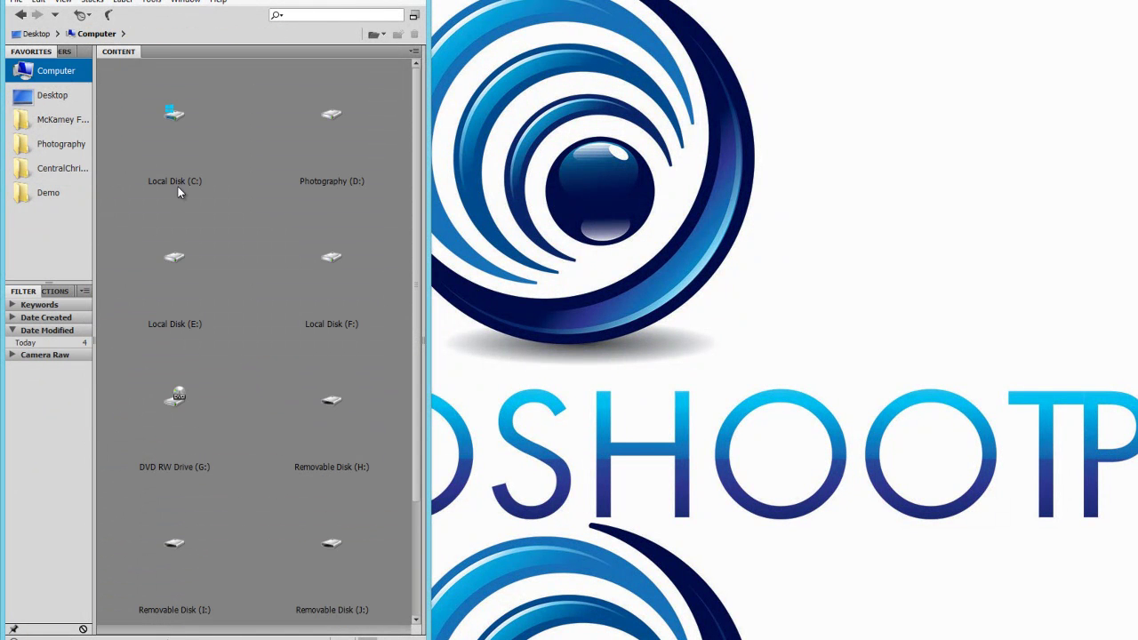
double_click(343, 118)
scroll(244, 338, "down", 2)
double_click(167, 245)
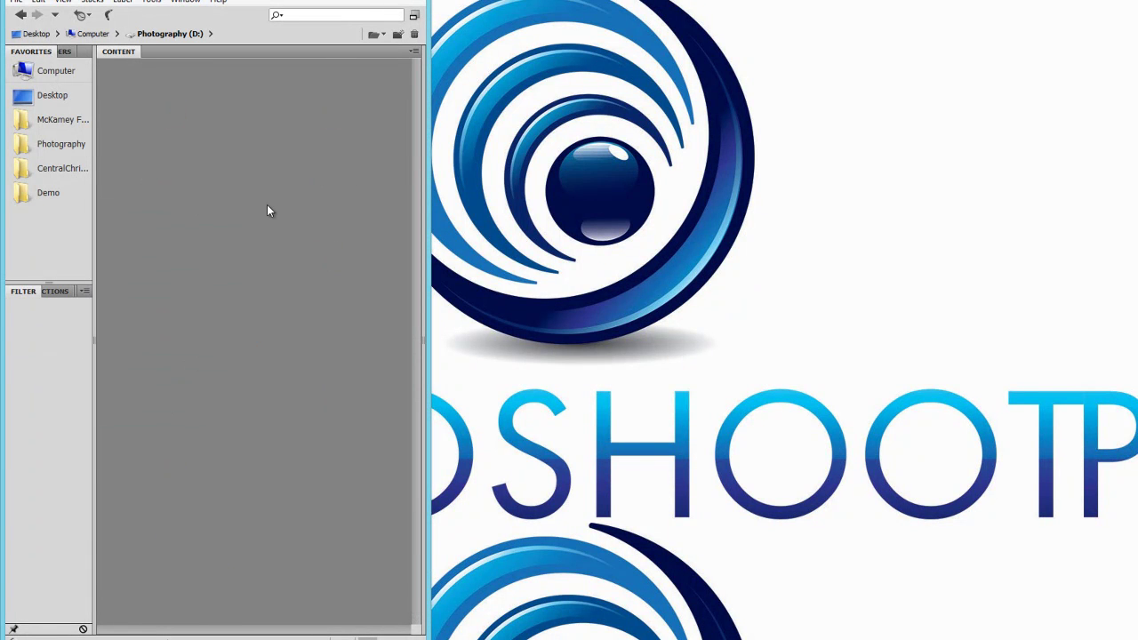
left_click_drag(429, 189, 446, 189)
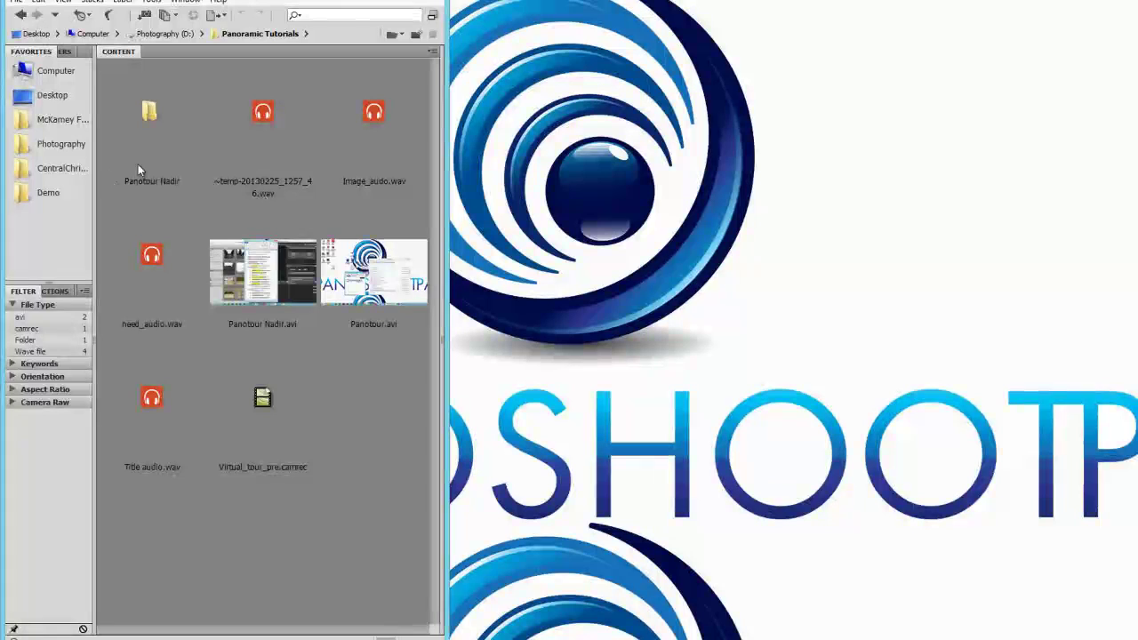
double_click(150, 129)
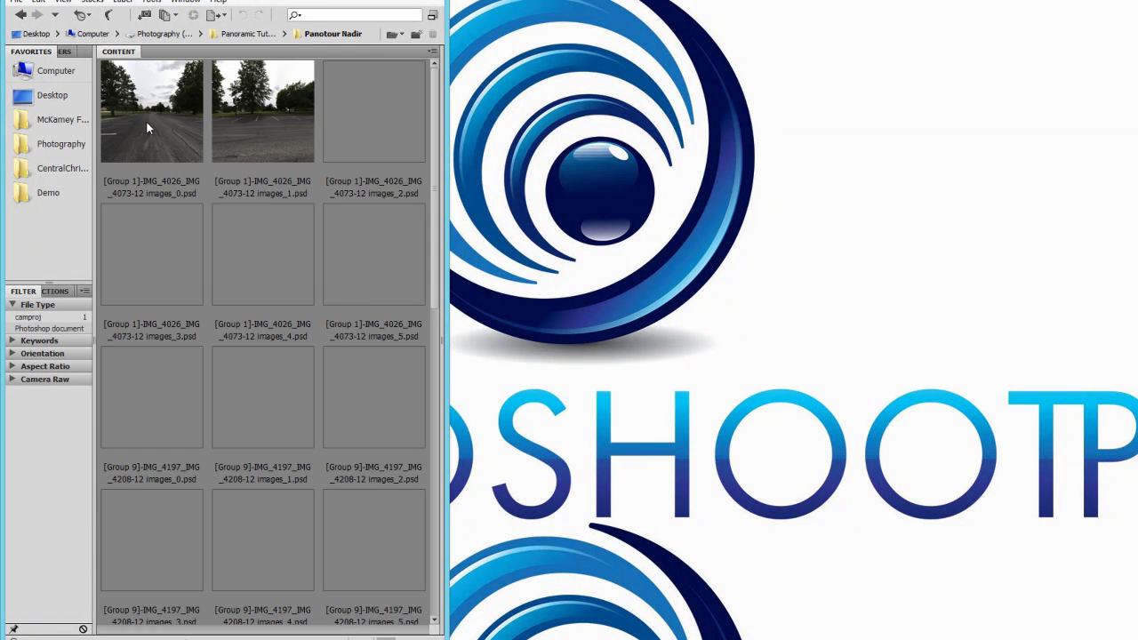
Select the nadir faces ending in _5.psd for Groups 1, 9, 10 and 11 and open them in Adobe Photoshop CS6.
left_click(366, 266)
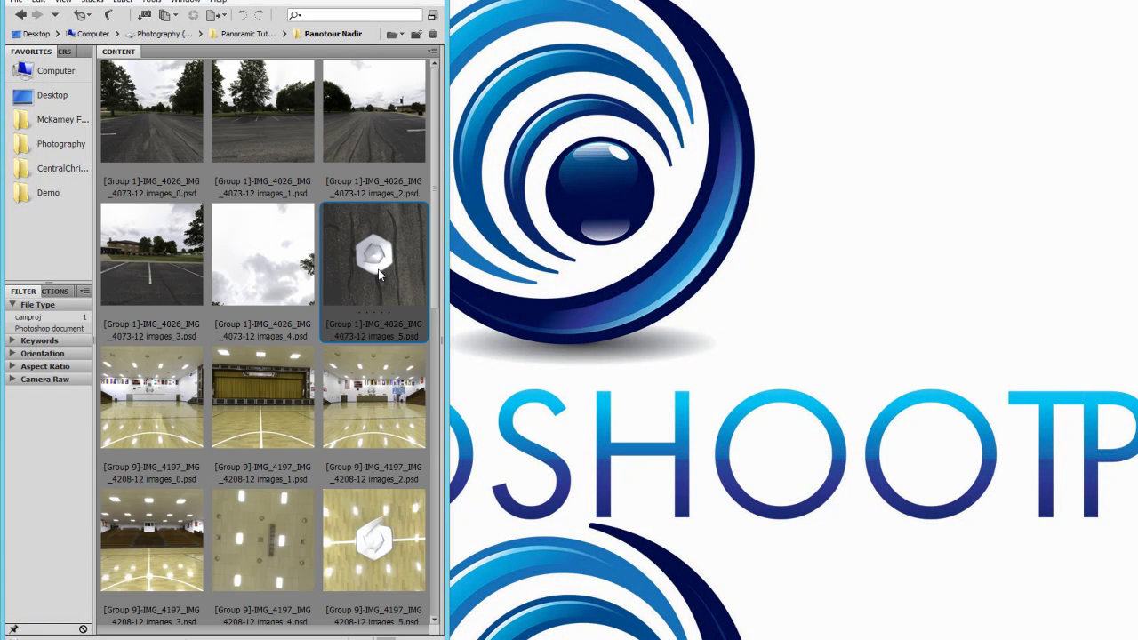
scroll(369, 284, "down", 1)
left_click(375, 410, "ctrl")
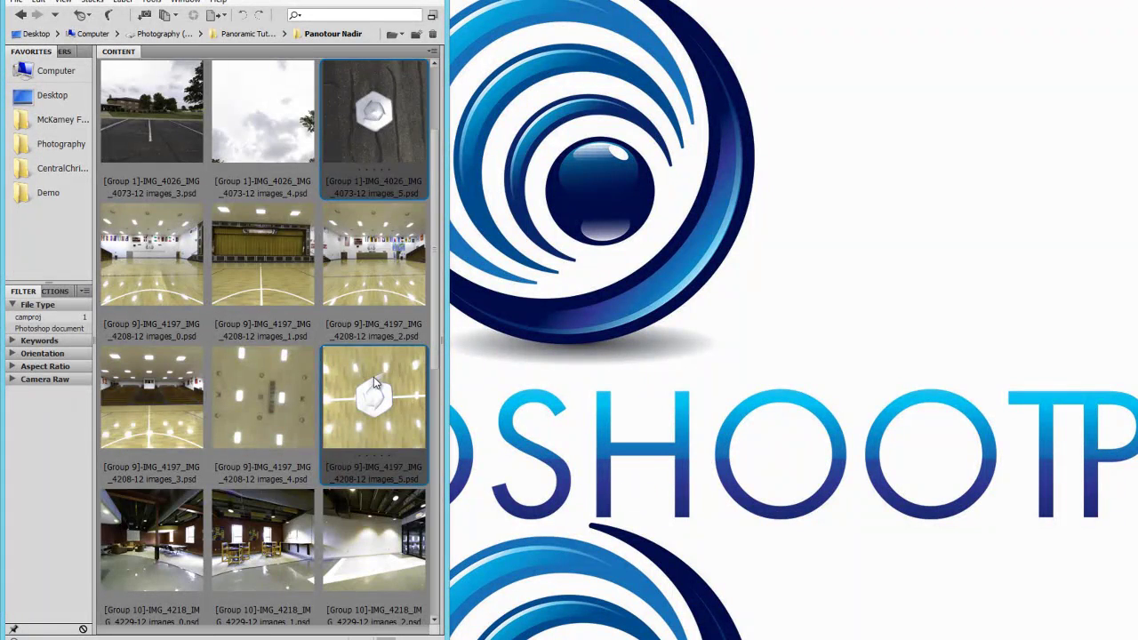
scroll(375, 384, "down", 2)
scroll(387, 395, "down", 2)
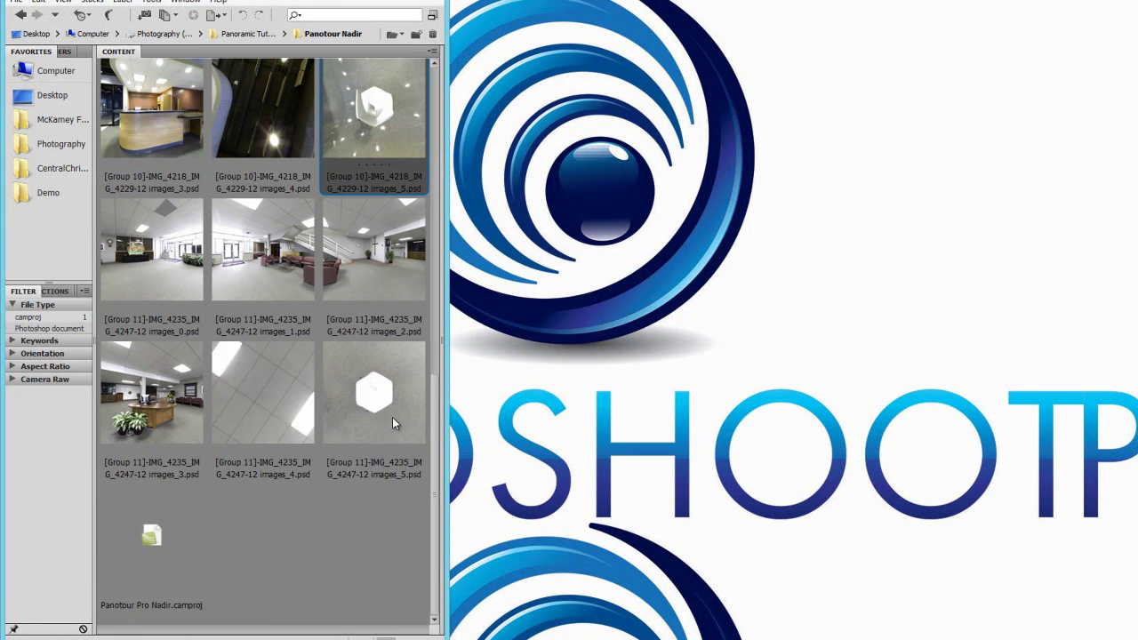
left_click(375, 401, "ctrl")
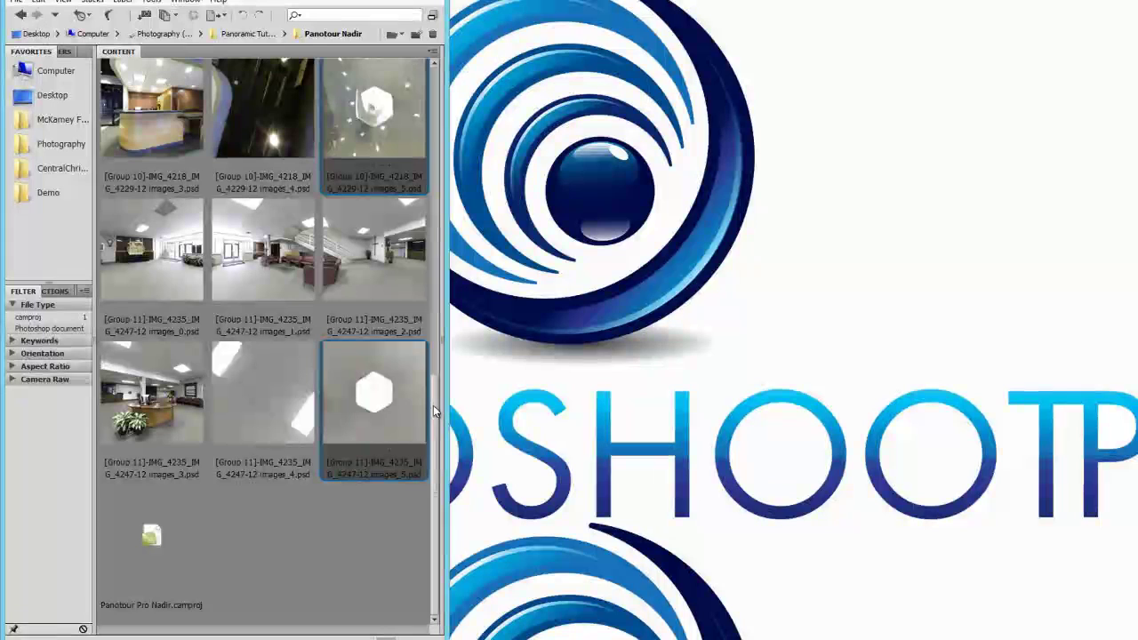
right_click(381, 397)
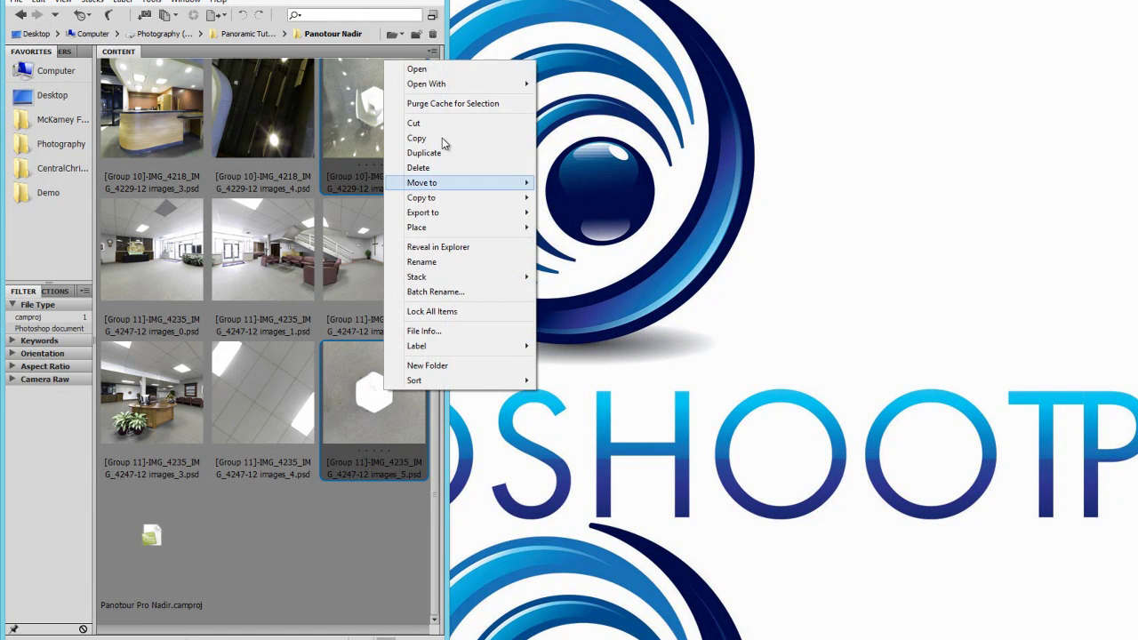
mouse_move(480, 85)
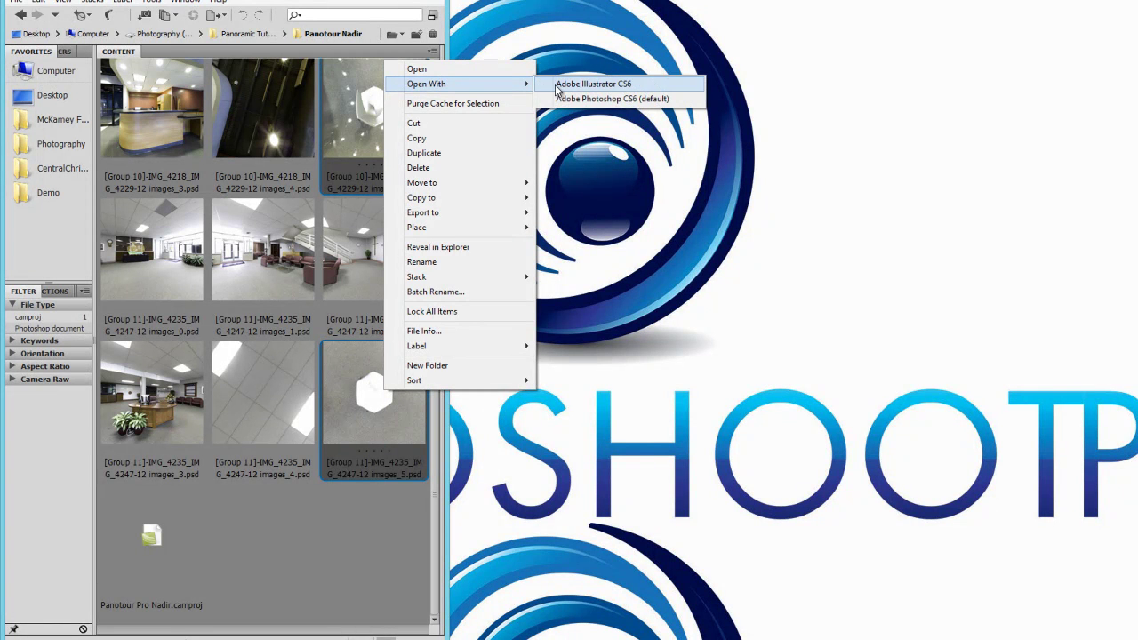
left_click(611, 98)
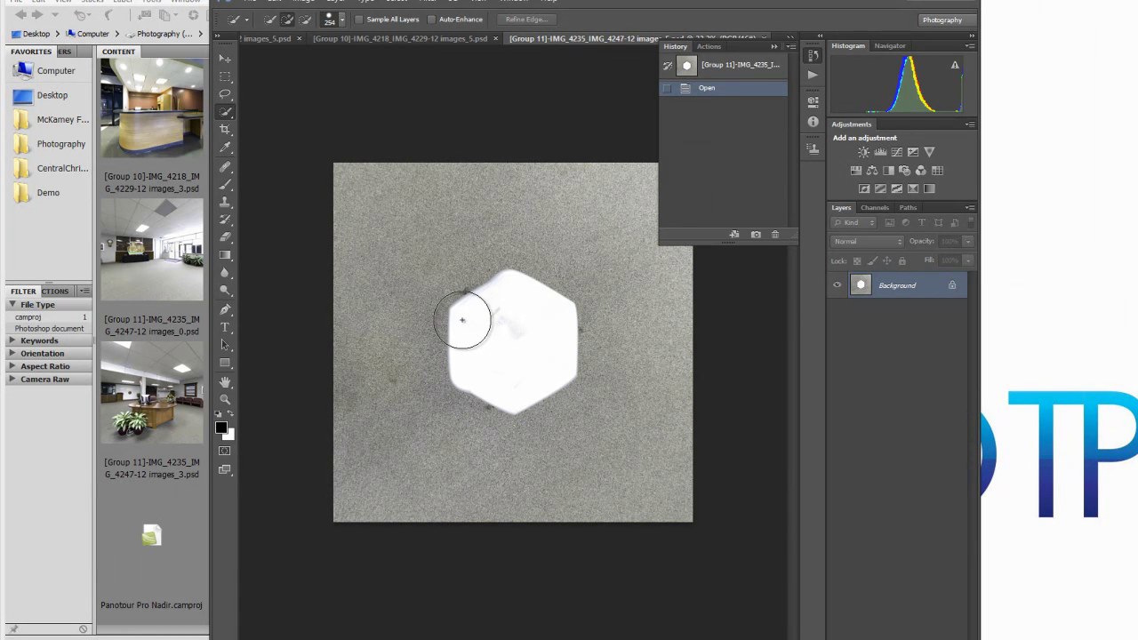
Select the white hexagon and a margin of floor around it with the Quick Selection Tool at brush size 728.
left_click(232, 110)
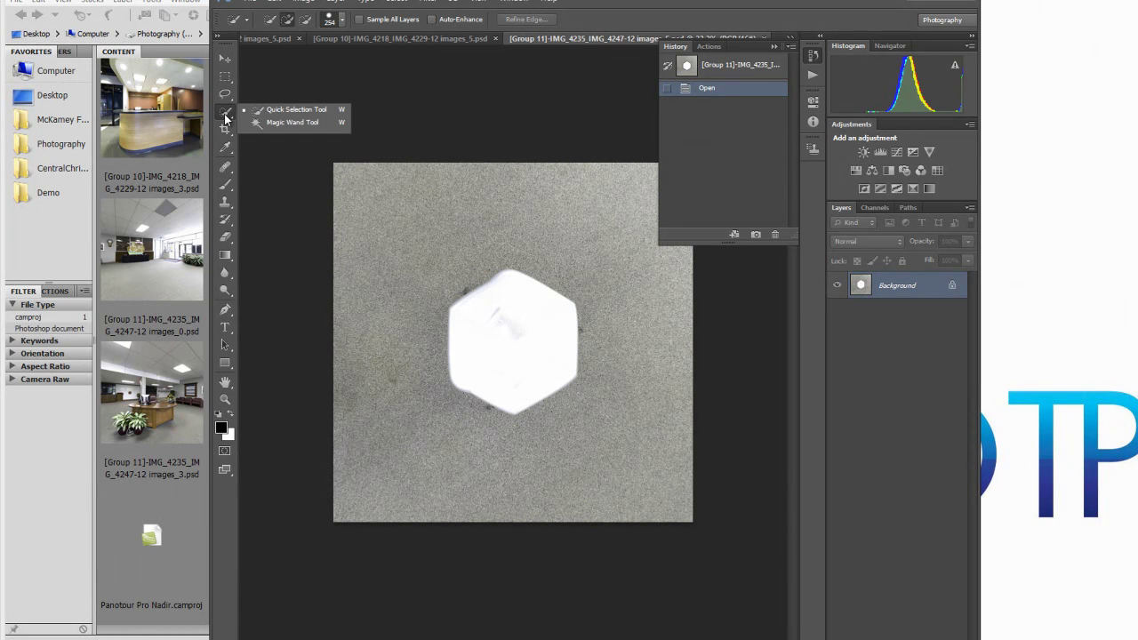
left_click(277, 110)
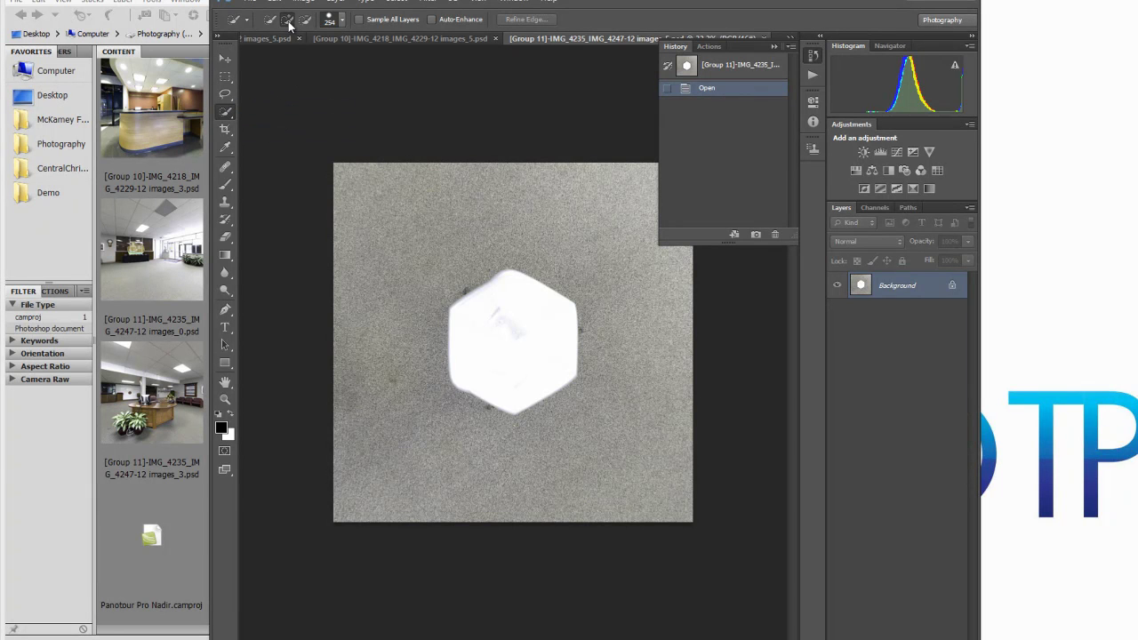
left_click_drag(483, 330, 544, 338)
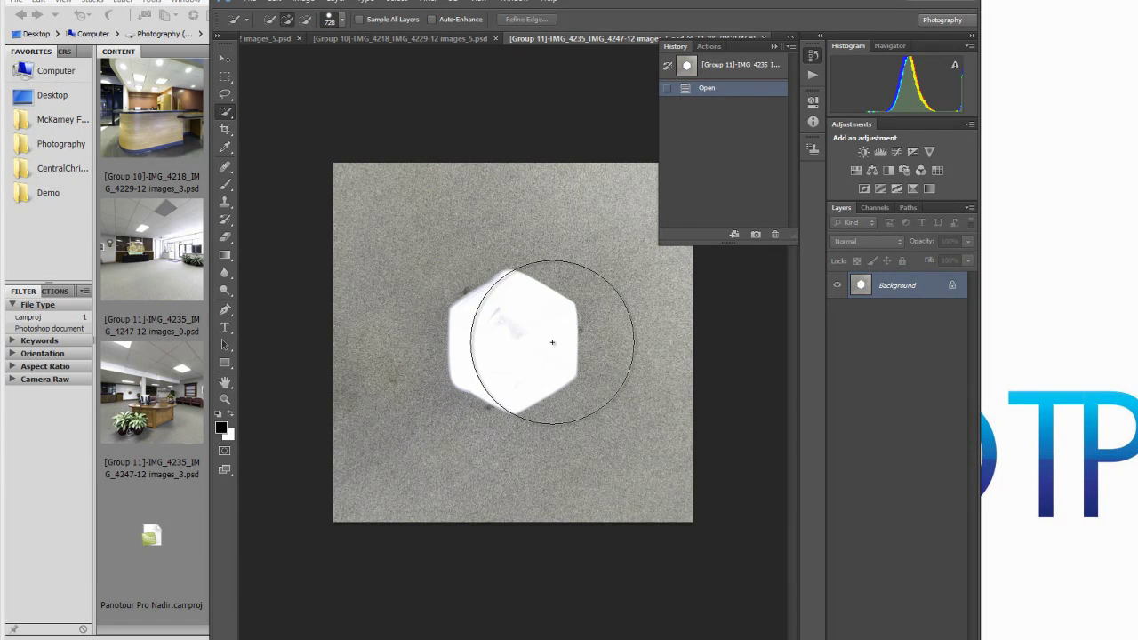
left_click(513, 339)
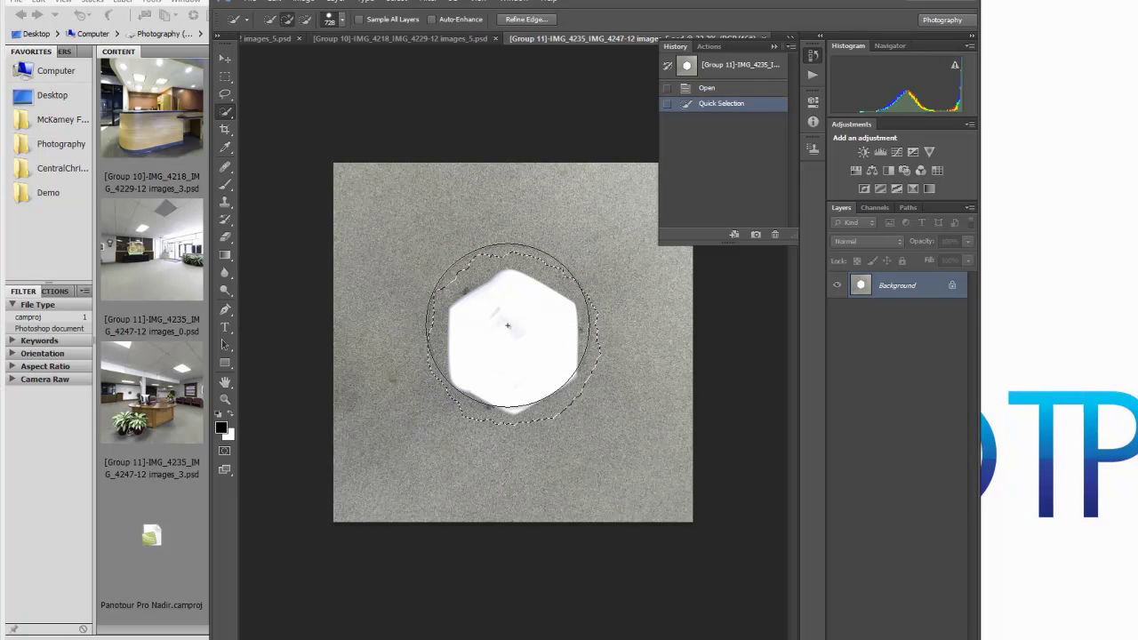
Fill the selected hexagon area with Content-Aware at Normal mode and 100% opacity, and clear the selection.
right_click(507, 326)
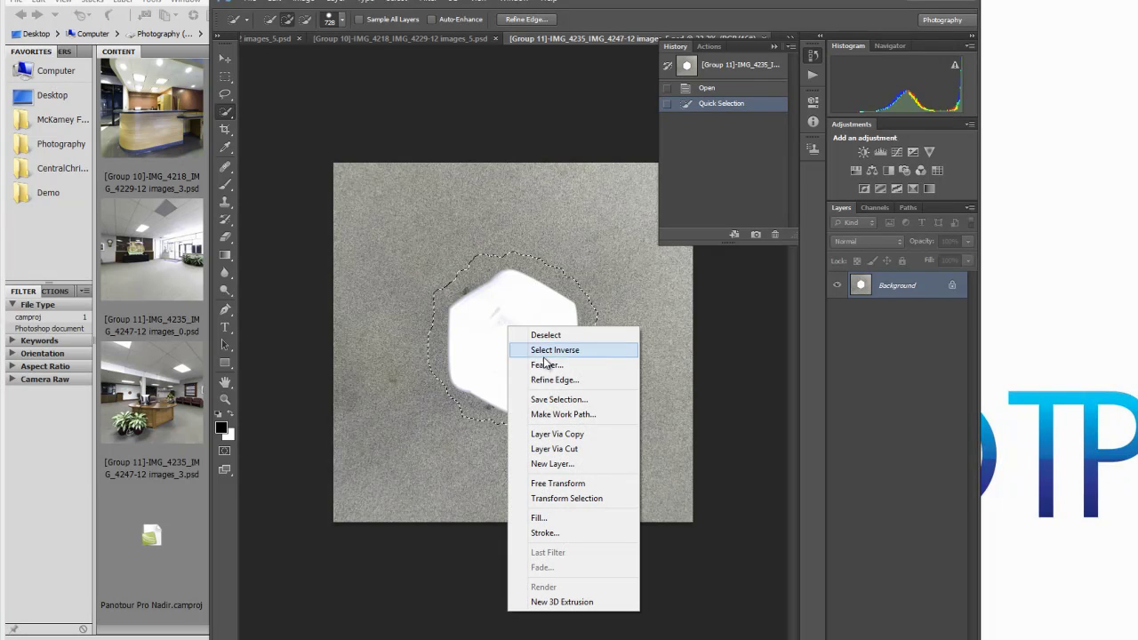
left_click(559, 518)
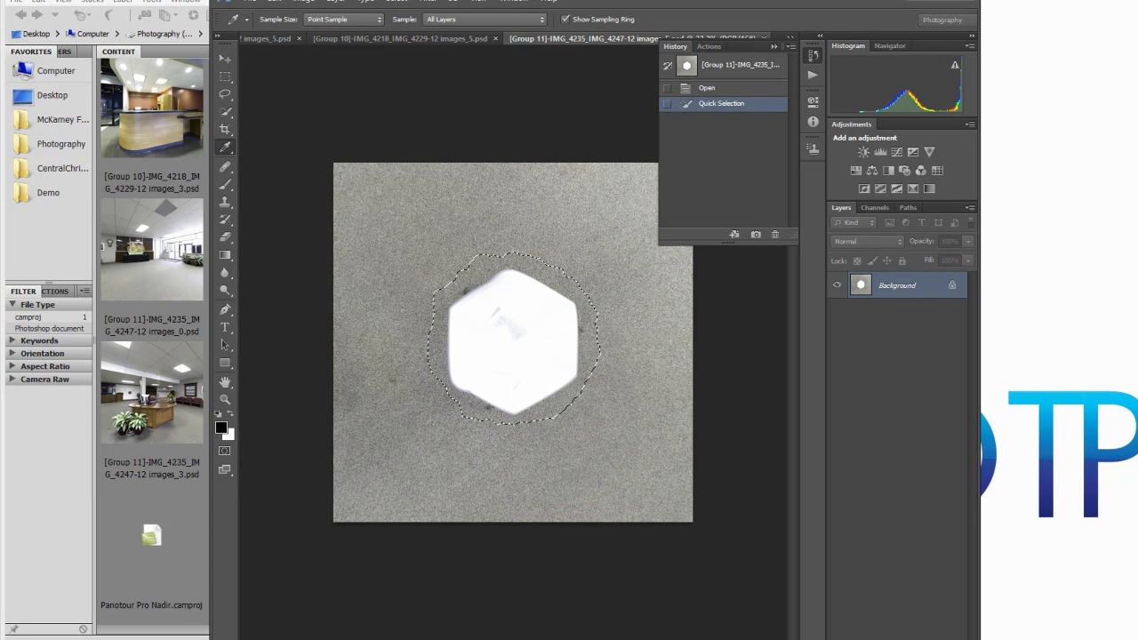
left_click_drag(578, 208, 796, 351)
left_click(731, 444)
left_click(731, 444)
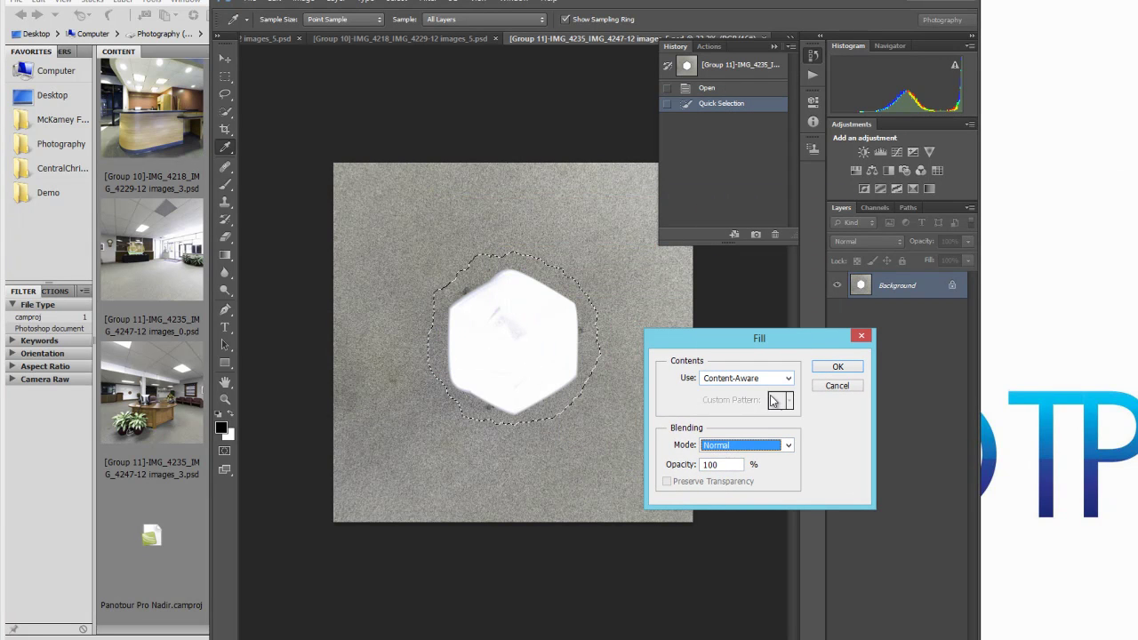
left_click(838, 366)
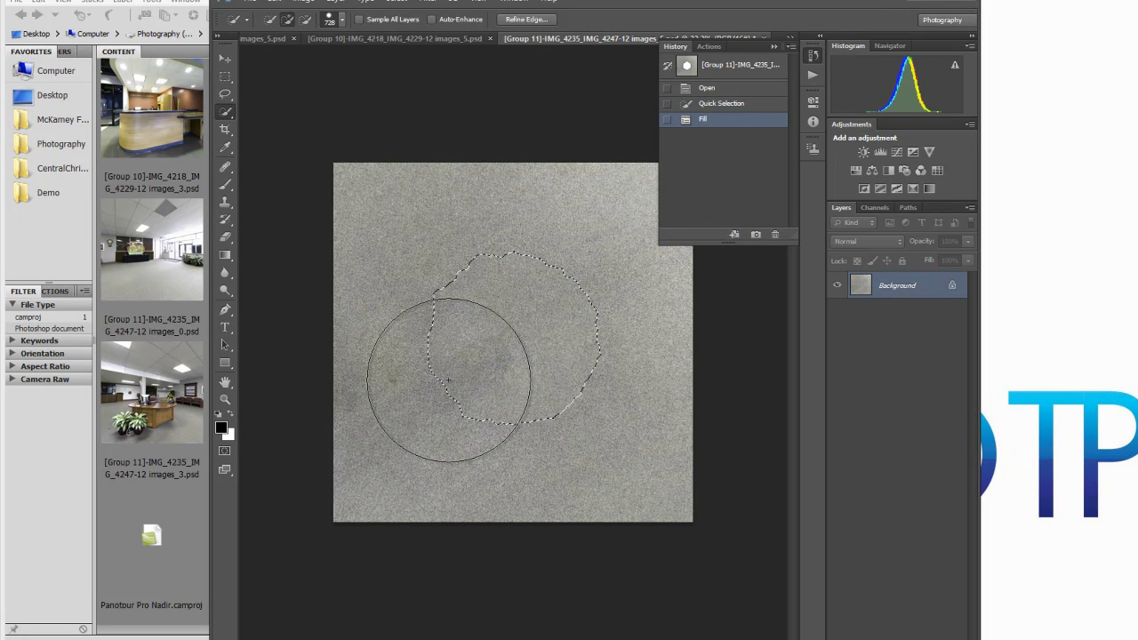
key("ctrl+d")
Examine the filled carpet area up close and in full view for blending flaws.
scroll(527, 320, "up", 1)
key("bracketright")
key("bracketright")
key("bracketleft")
key("bracketleft")
scroll(525, 313, "up", 1)
scroll(524, 313, "down", 2)
scroll(520, 318, "up", 2)
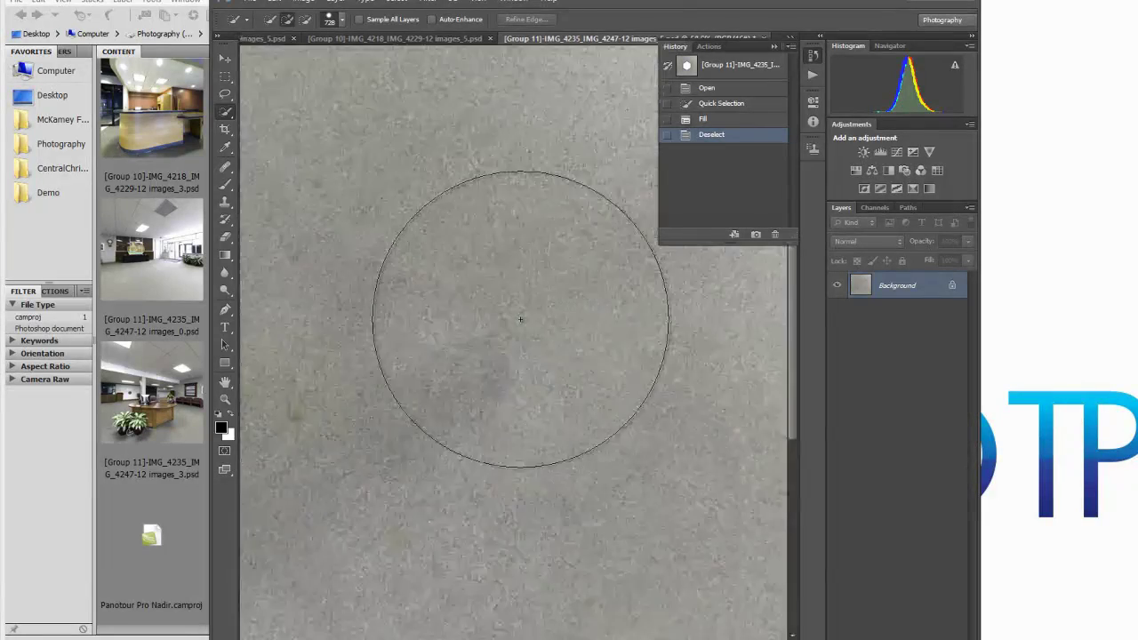
scroll(598, 416, "up", 2)
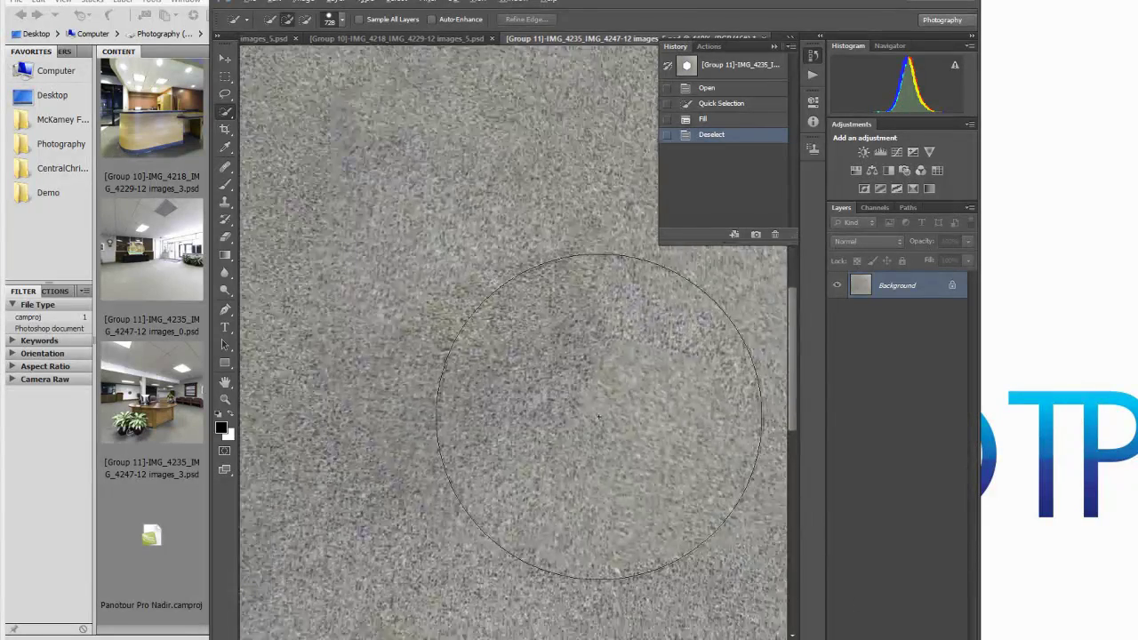
scroll(660, 406, "down", 3)
scroll(609, 287, "up", 1)
scroll(586, 291, "down", 2)
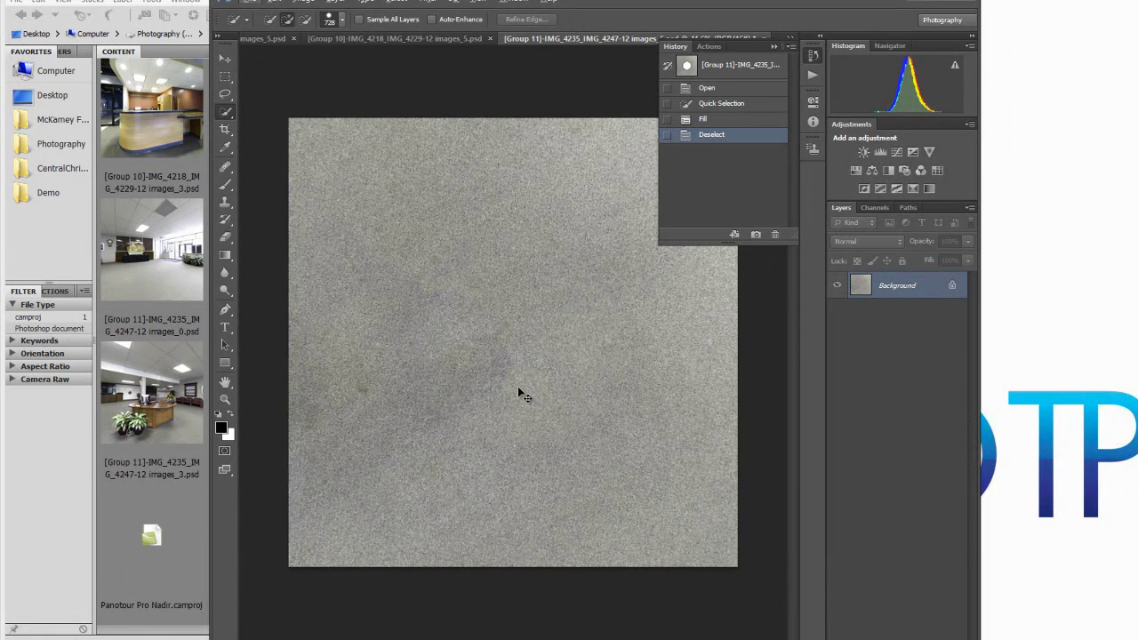
Save the Group 11 nadir face and close it.
key("ctrl+s")
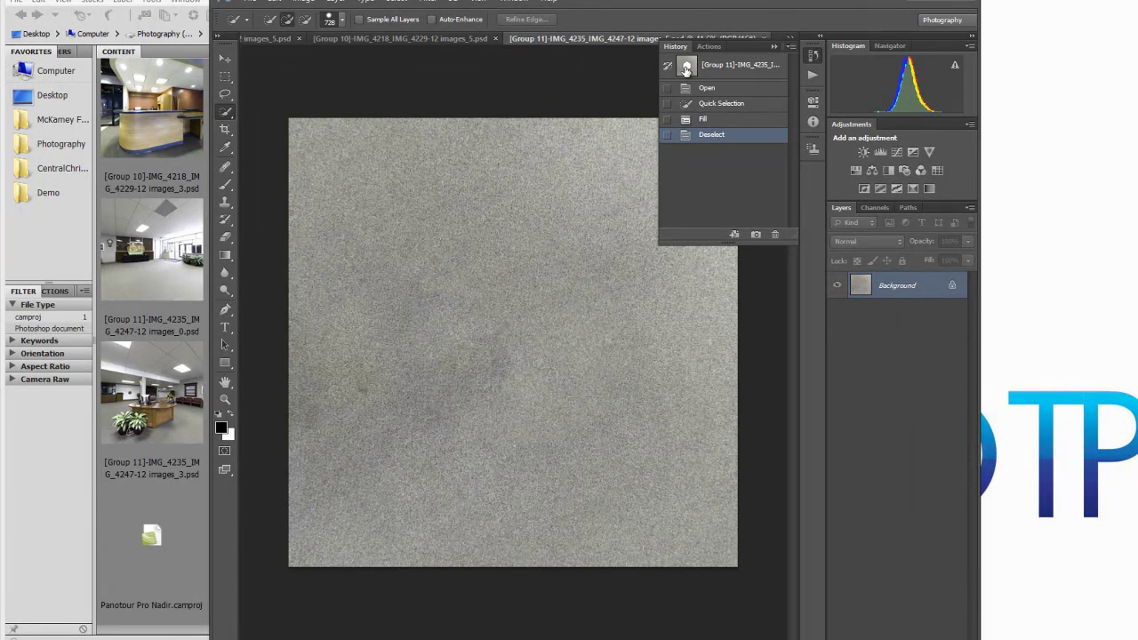
left_click(760, 39)
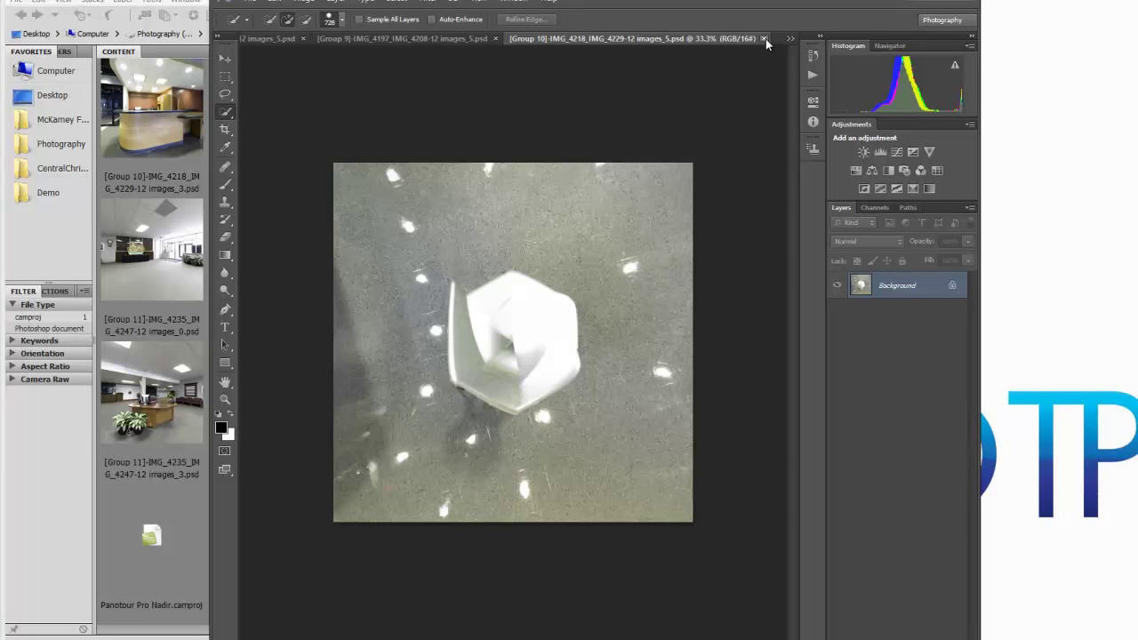
Select the white hexagon in the Group 10 face with the Quick Selection Tool at size 734, and exclude adjacent light reflections at size 104.
left_click_drag(482, 342, 507, 339)
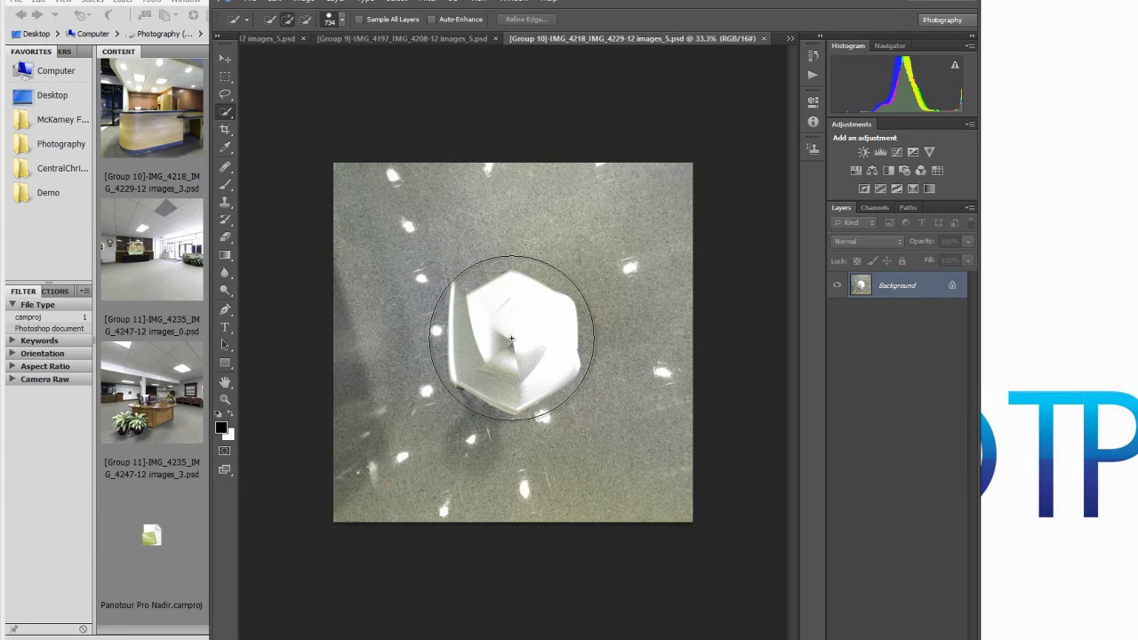
left_click(511, 337)
left_click_drag(487, 336, 410, 328)
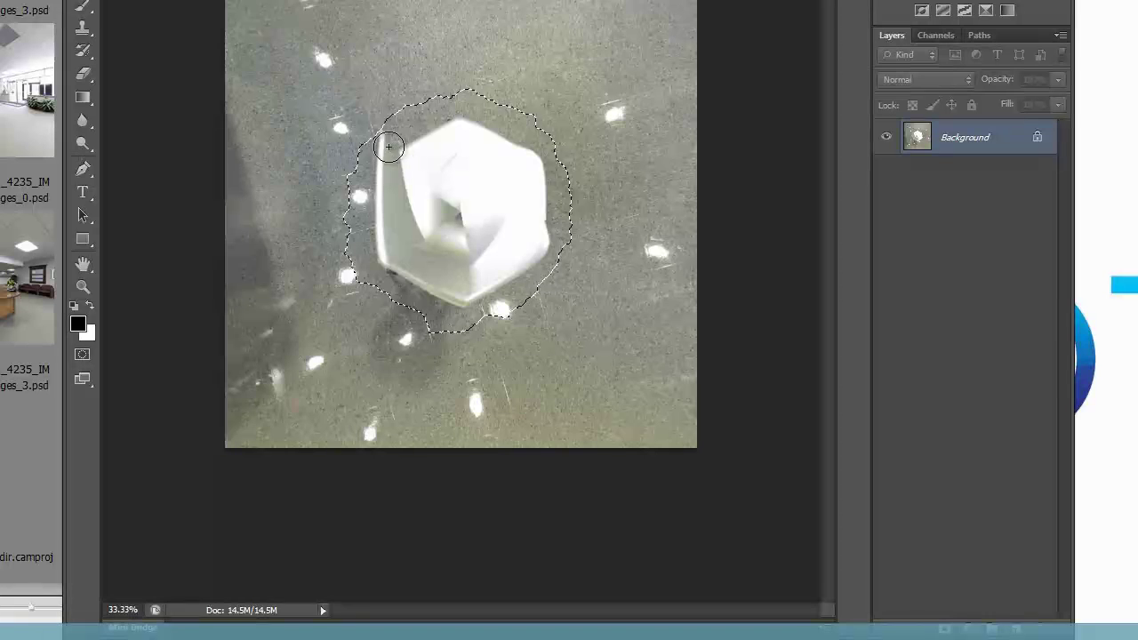
left_click(380, 133)
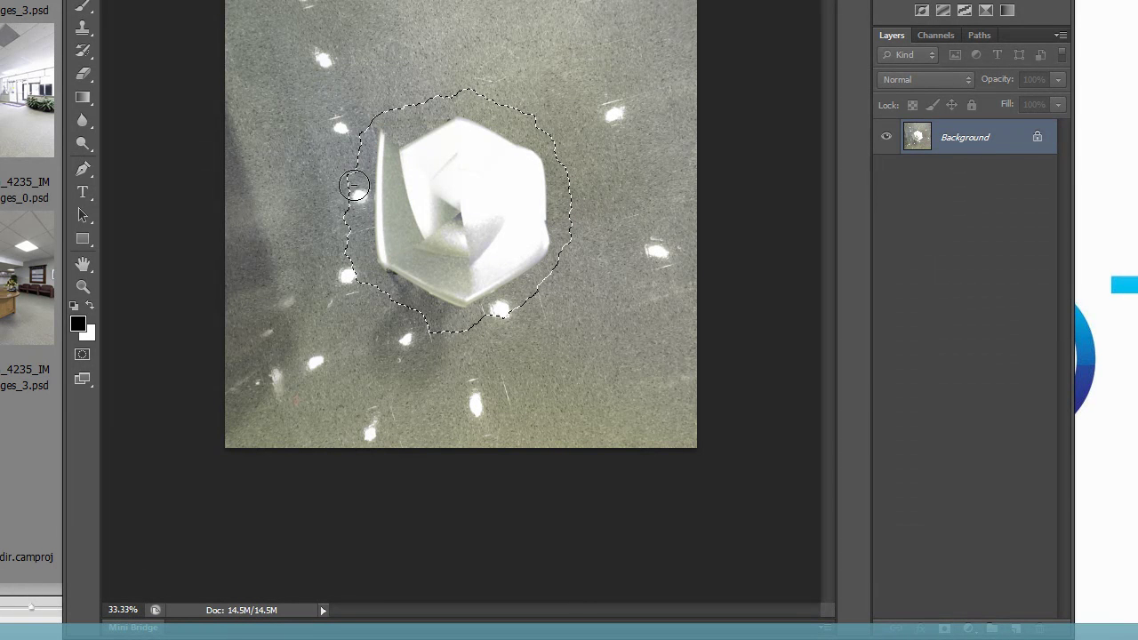
left_click(354, 185, "alt")
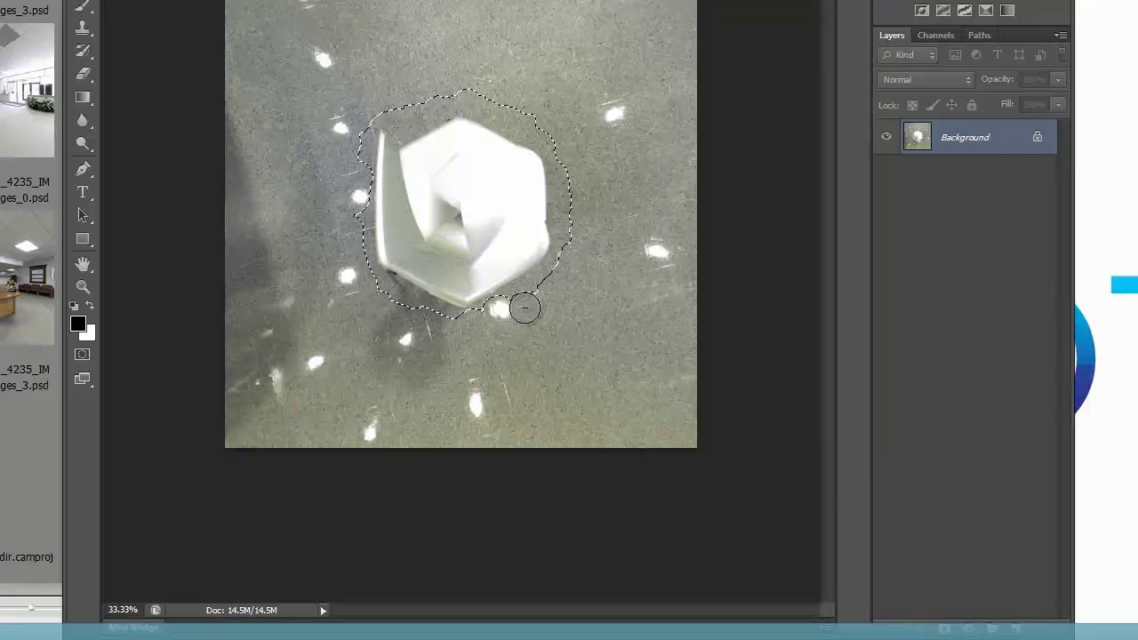
Fill the selected Group 10 hexagon with Content-Aware at Normal mode and 100% opacity, and clear the selection.
right_click(482, 218)
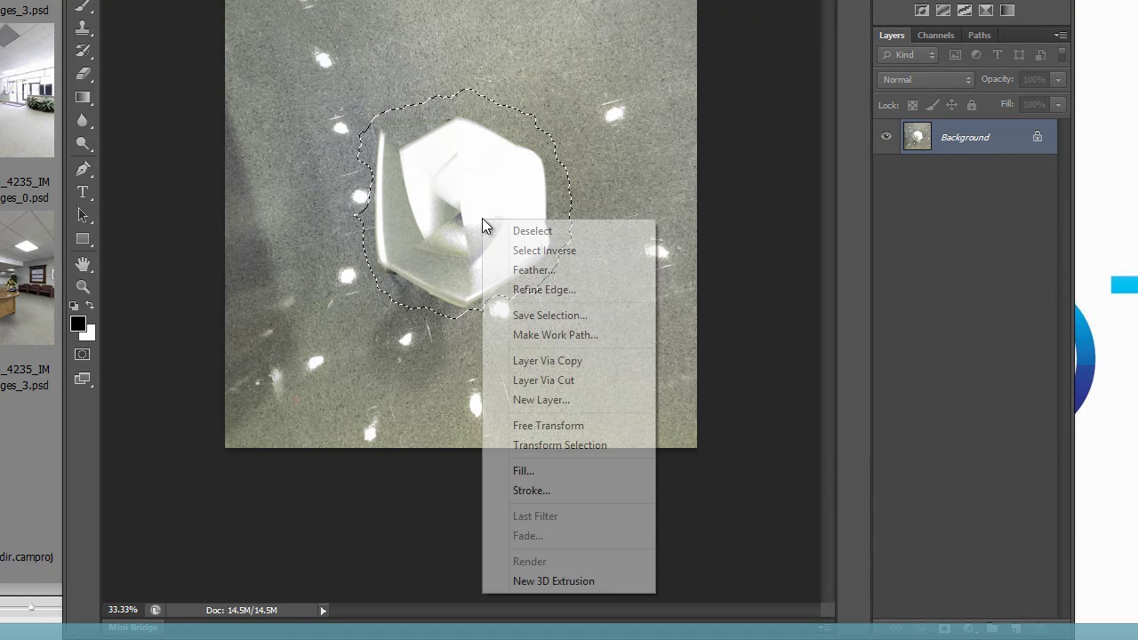
left_click(597, 471)
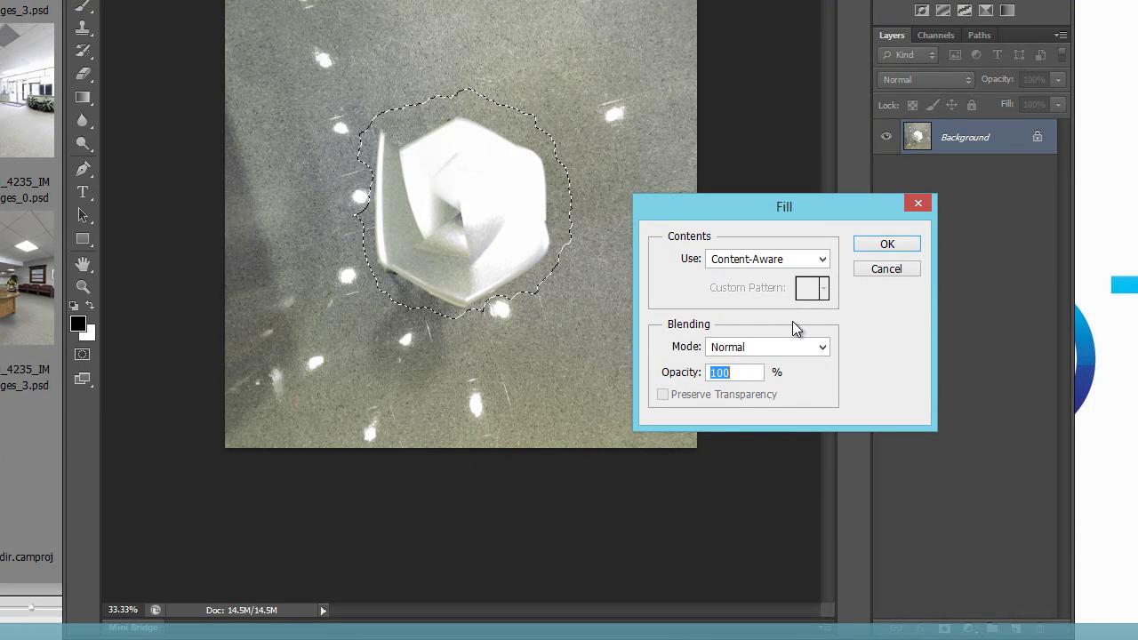
left_click(886, 245)
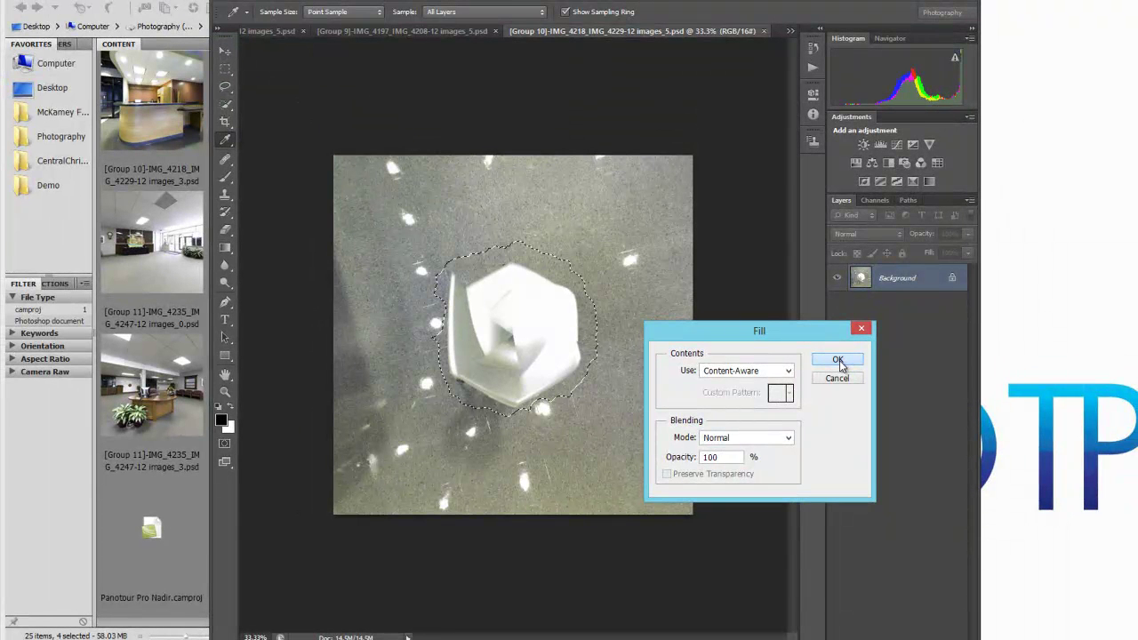
left_click(838, 361)
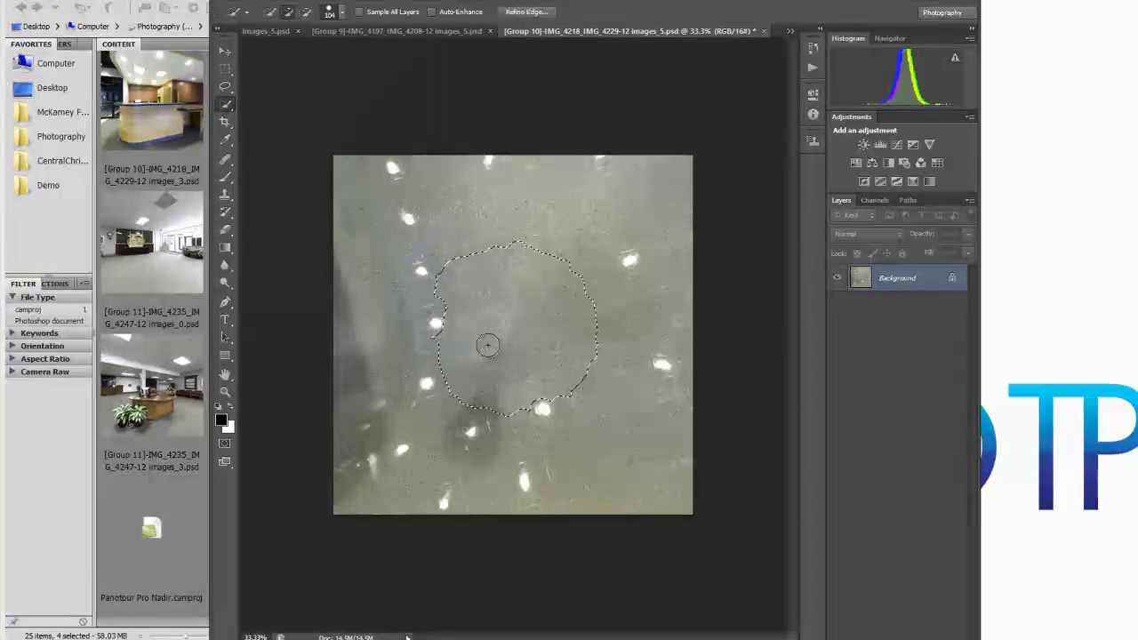
key("ctrl+d")
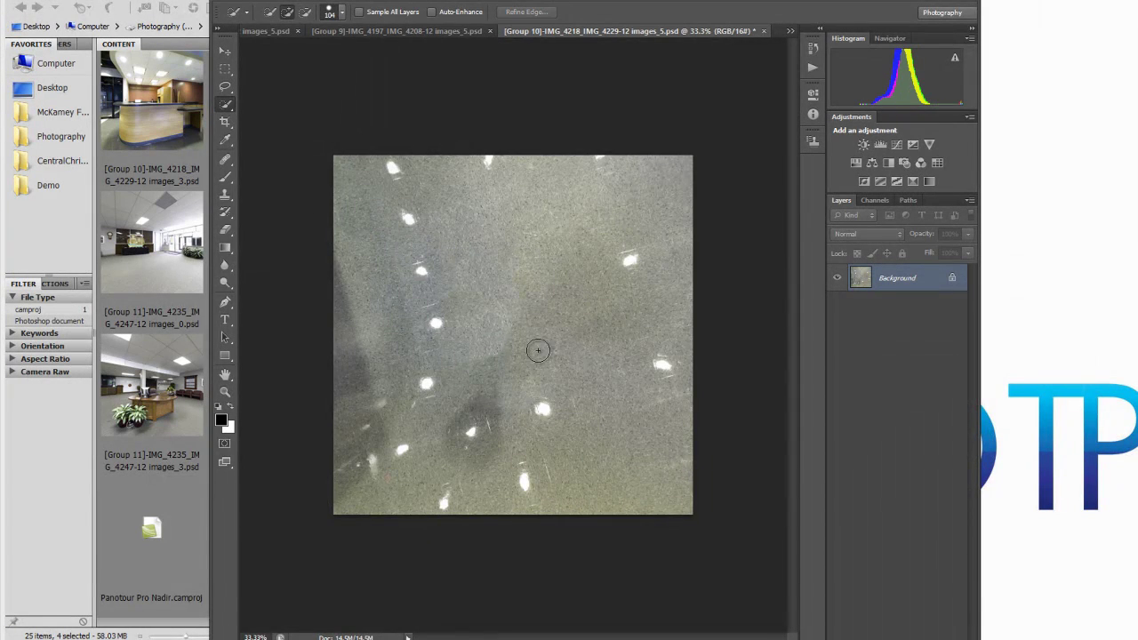
Examine the filled floor and the dark shadow around the nearby light reflection in the Group 10 face.
scroll(542, 337, "up", 5)
scroll(549, 324, "down", 4)
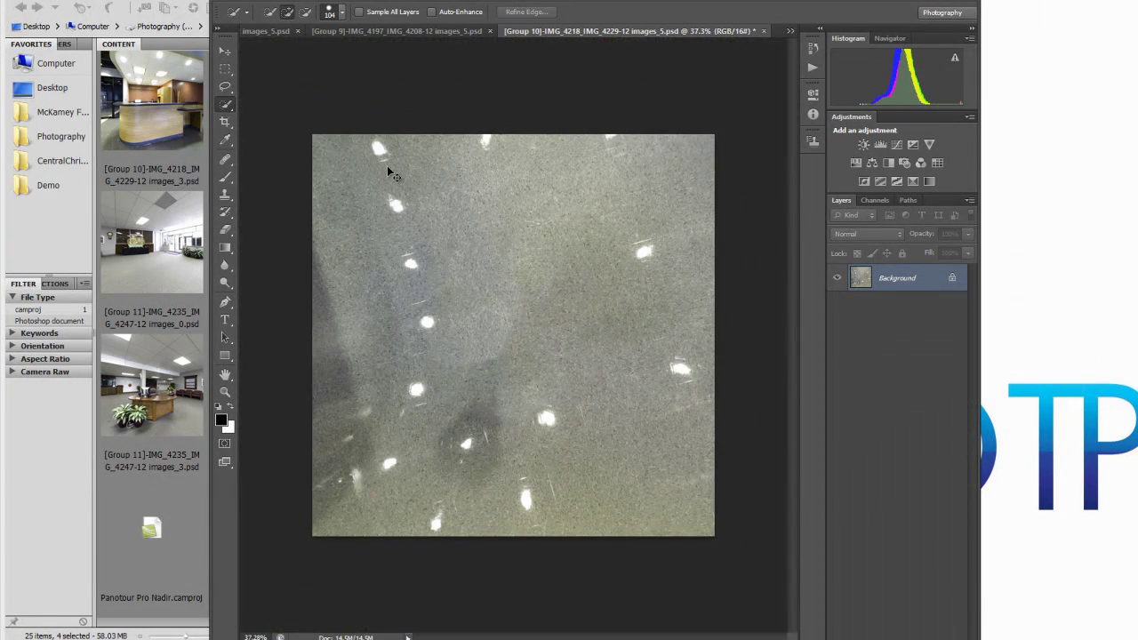
scroll(389, 171, "up", 6)
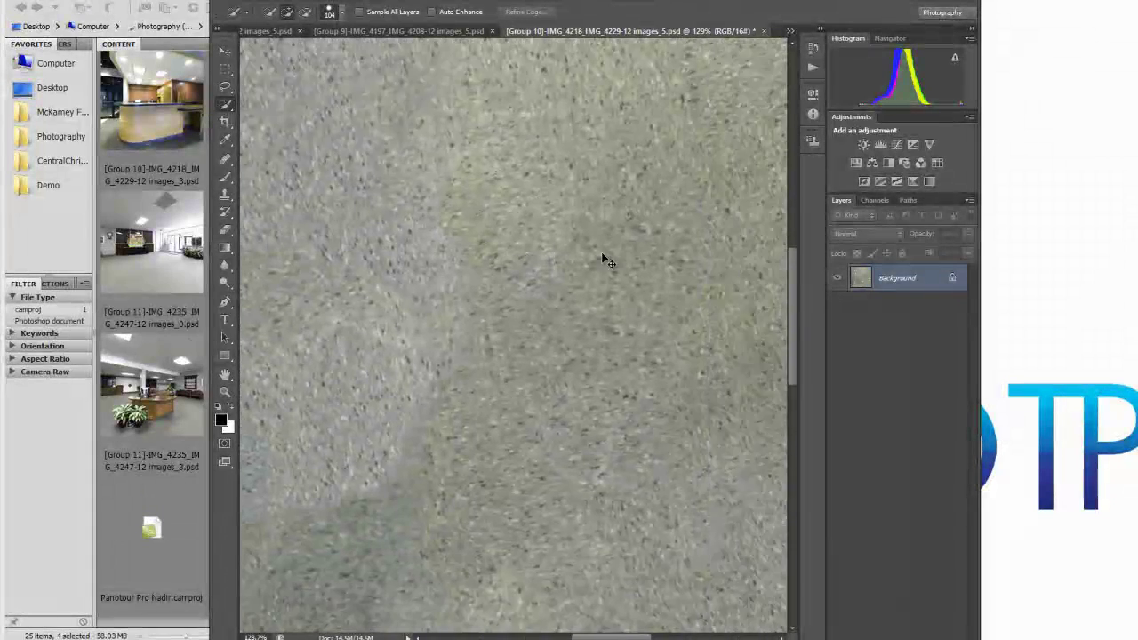
scroll(590, 305, "down", 4)
scroll(582, 322, "right", 1)
scroll(524, 313, "left", 3)
scroll(507, 310, "down", 7)
scroll(500, 305, "up", 5)
scroll(508, 311, "down", 2)
scroll(508, 311, "up", 5)
scroll(505, 307, "left", 2)
scroll(510, 307, "down", 6)
scroll(506, 311, "up", 2)
scroll(501, 311, "left", 2)
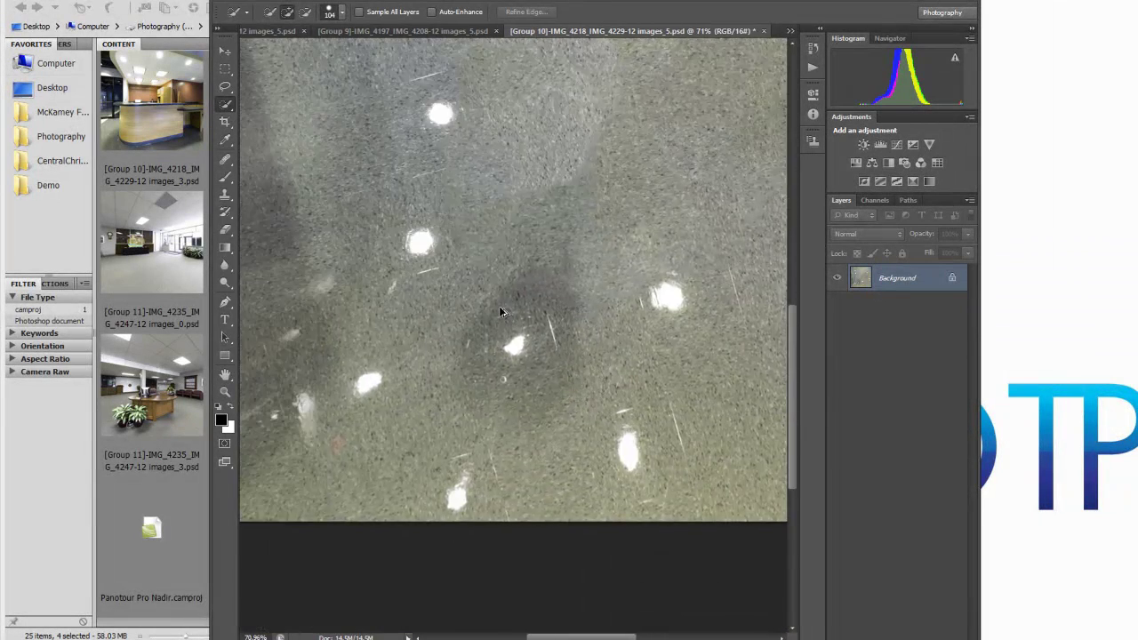
scroll(501, 312, "down", 3)
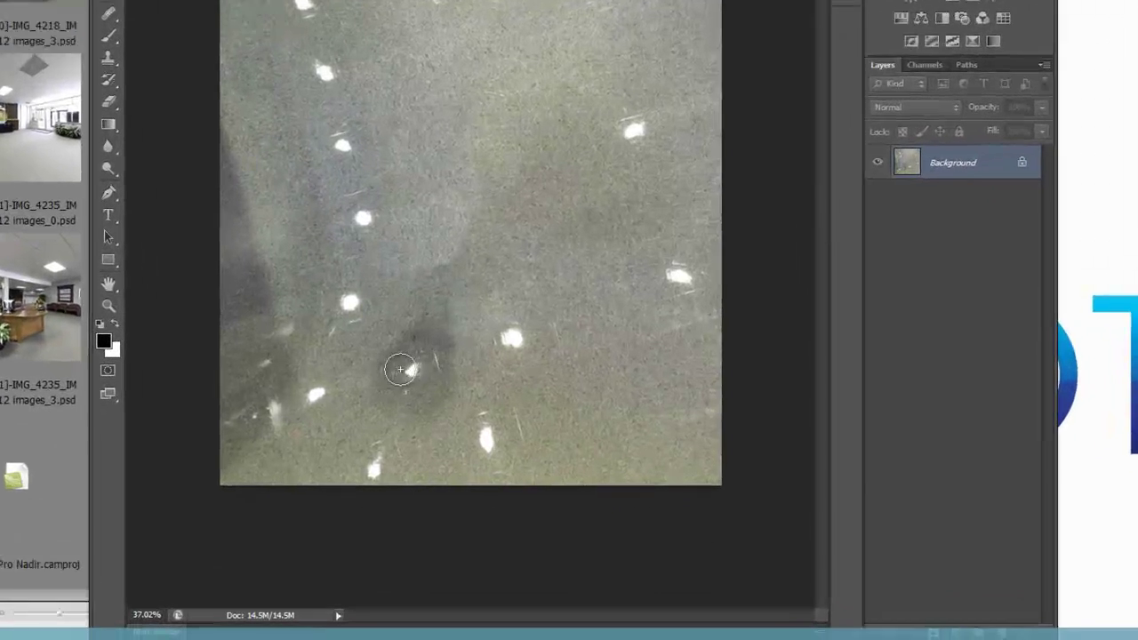
Select the dark shadow patch and the light reflection inside it with the Quick Selection Tool at brush size 196.
left_click_drag(459, 439, 492, 443)
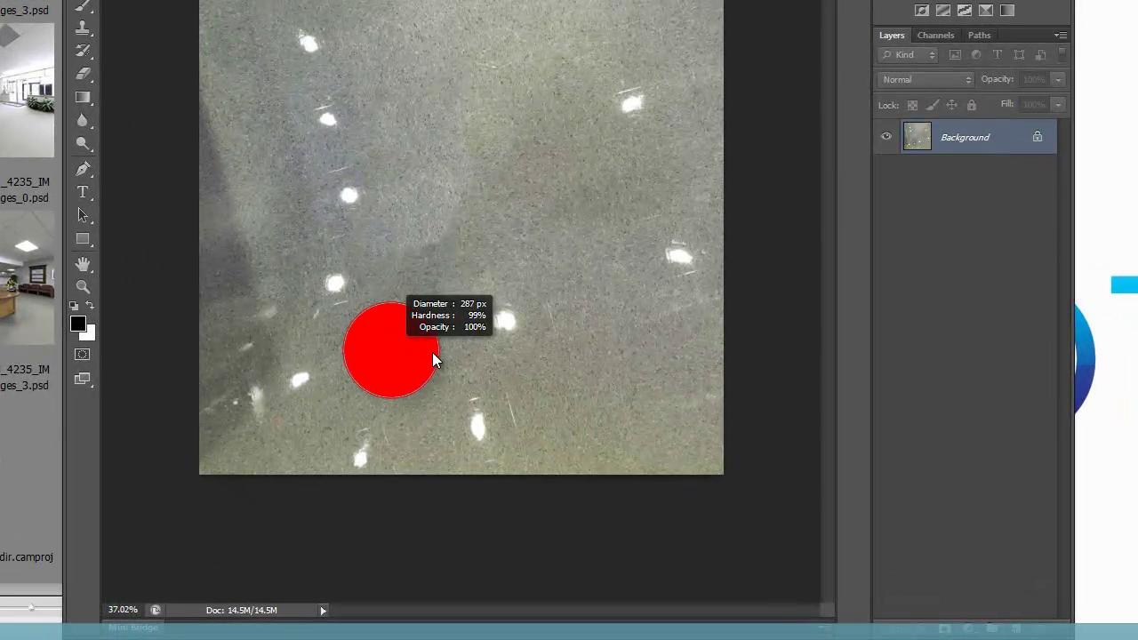
left_click_drag(433, 360, 451, 359)
left_click(405, 344)
mouse_move(497, 286)
left_mouse_down()
mouse_move(460, 285)
mouse_move(476, 283)
mouse_move(494, 355)
left_mouse_up()
mouse_move(366, 290)
left_mouse_down()
mouse_move(320, 319)
mouse_move(297, 410)
mouse_move(337, 423)
mouse_move(367, 379)
mouse_move(399, 362)
mouse_move(448, 371)
mouse_move(467, 356)
mouse_move(489, 388)
left_mouse_up()
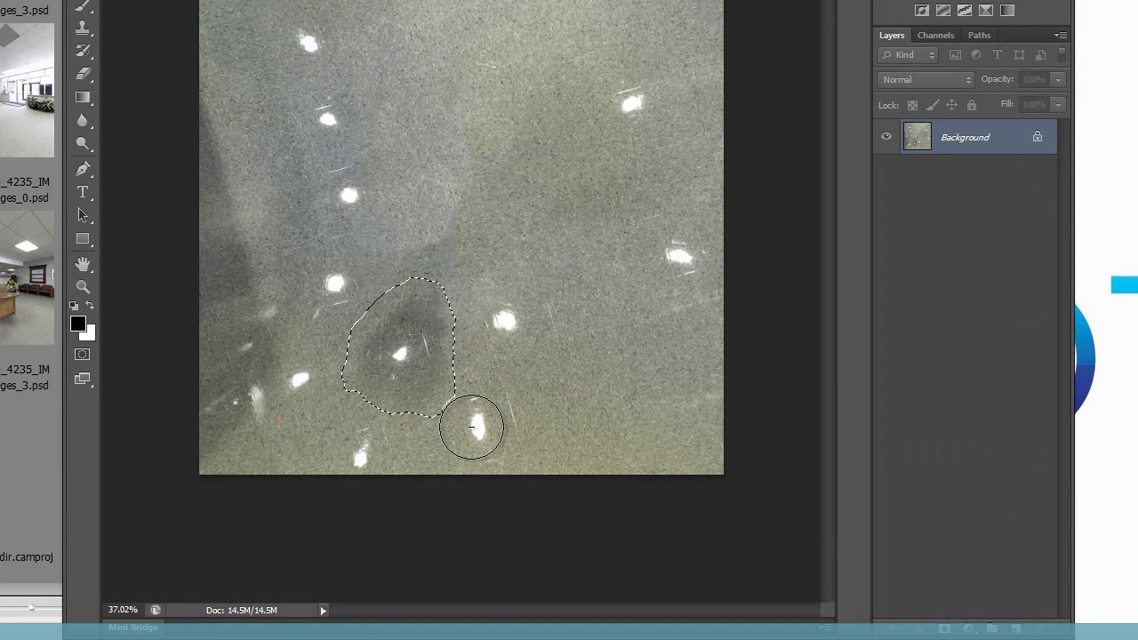
Fill the shadow patch with Content-Aware at 100% opacity, clear the selection, and save and close the Group 10 face.
right_click(428, 369)
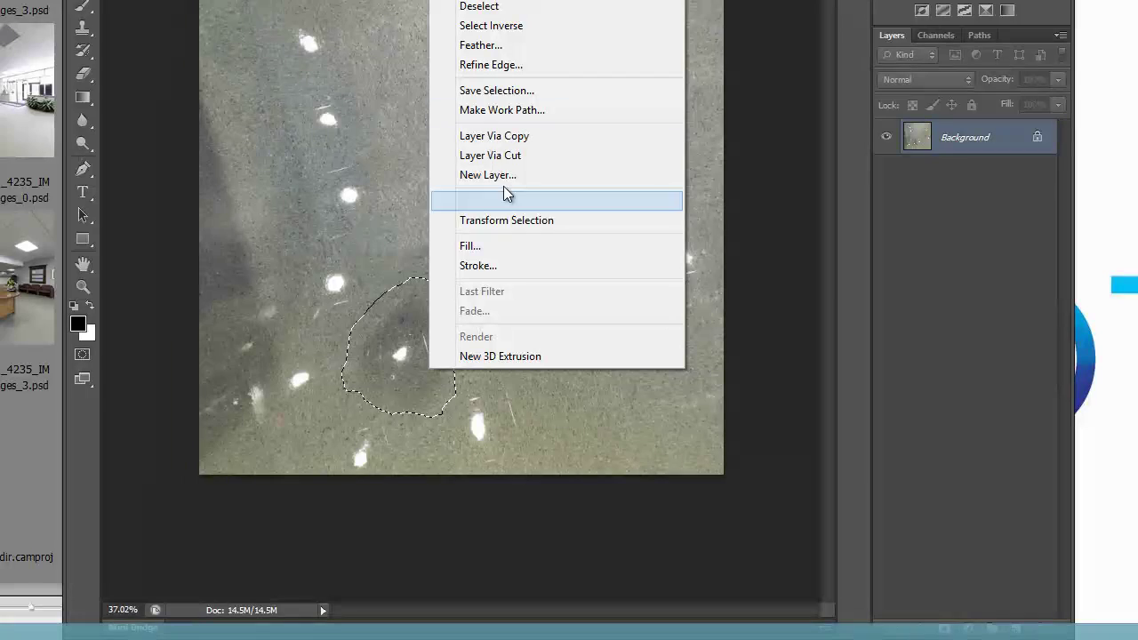
left_click(490, 247)
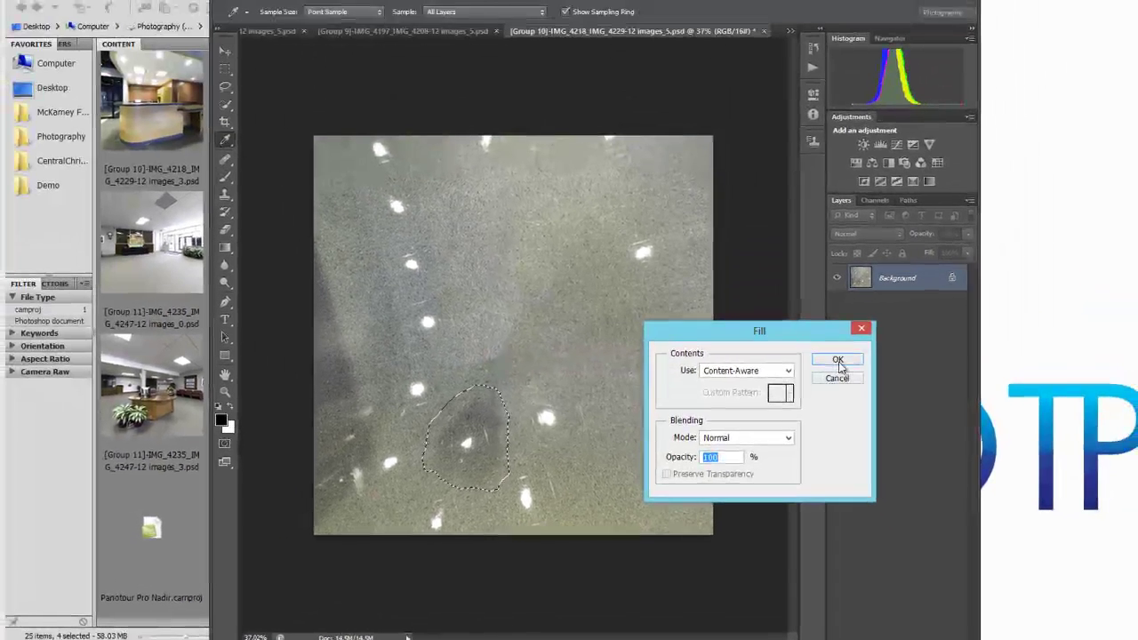
left_click(838, 361)
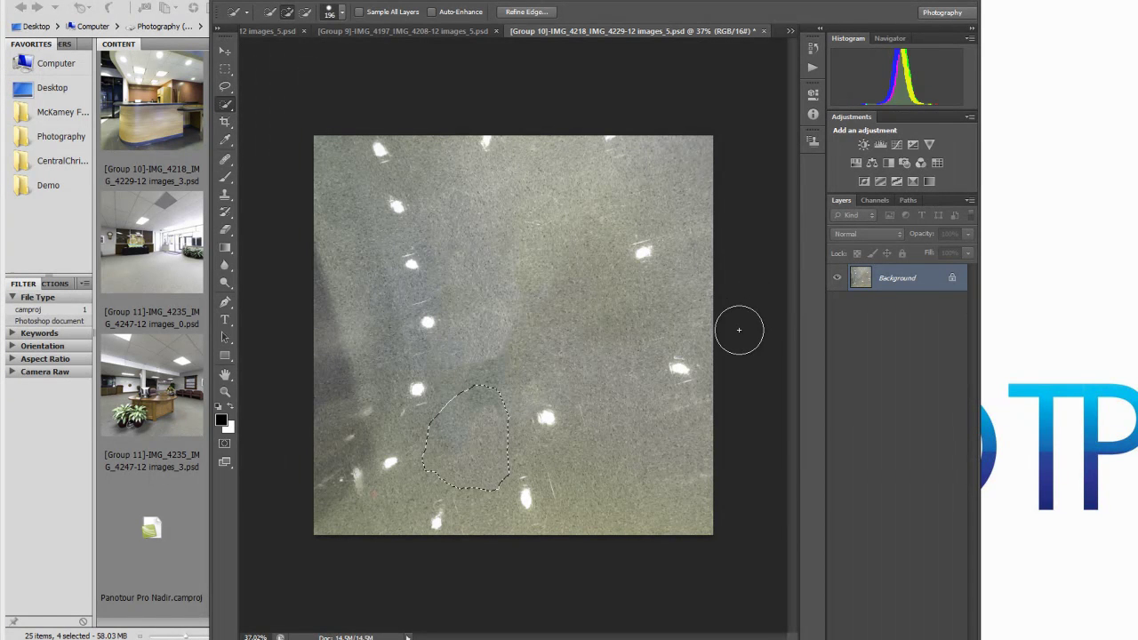
key("ctrl+d")
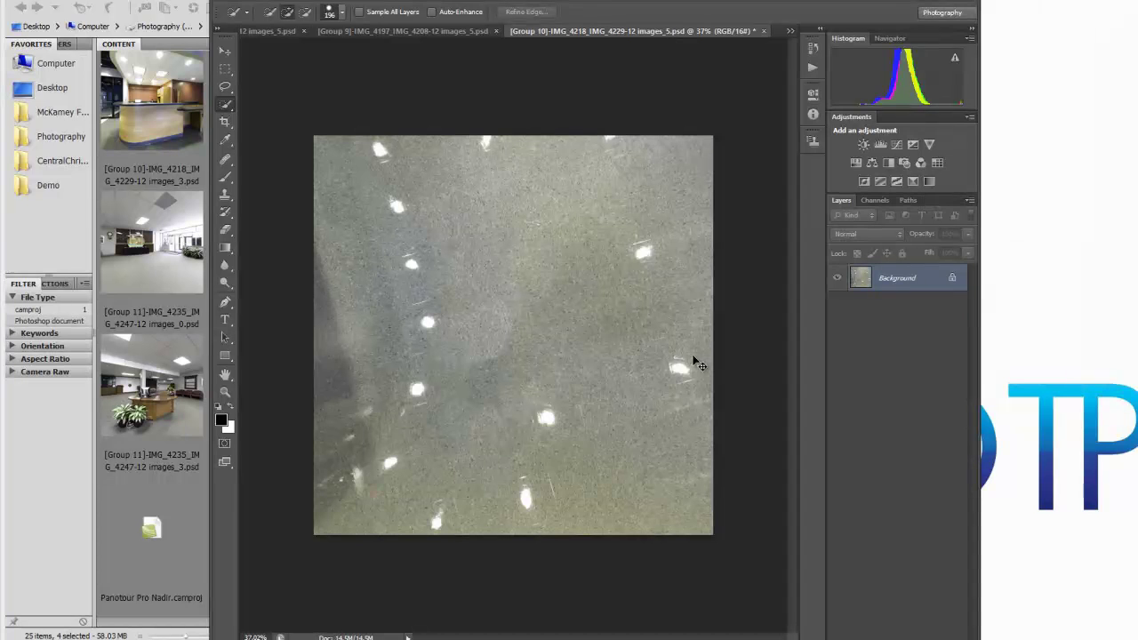
key("ctrl+z")
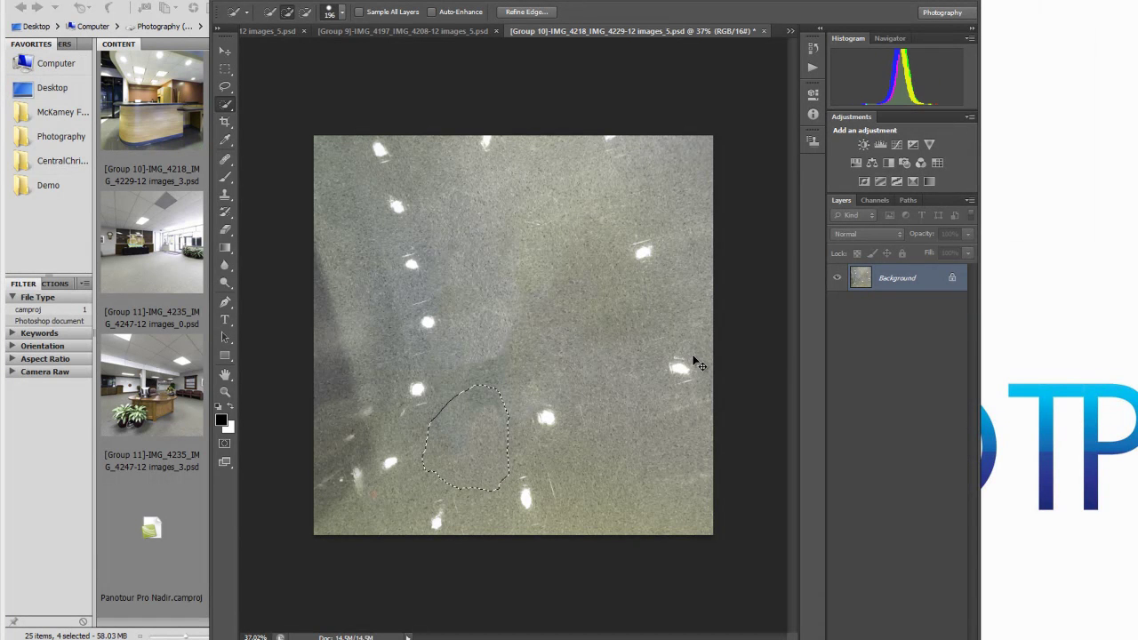
key("ctrl+d")
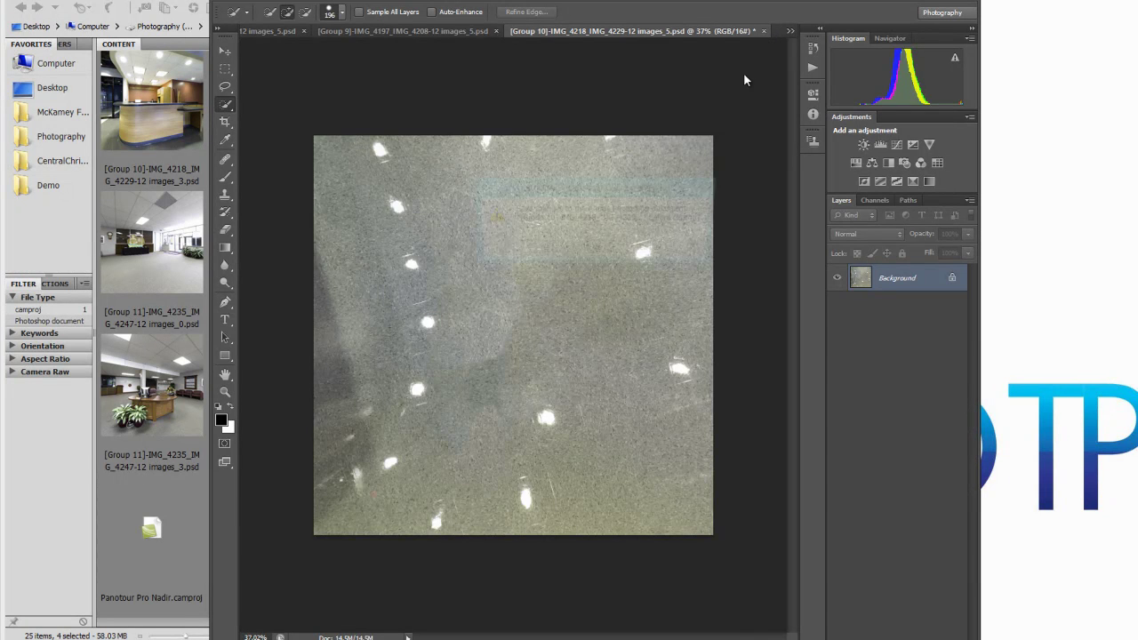
left_click(763, 31)
Select the white hexagon in the Group 9 face with the Quick Selection Tool at brush size 730, subtracting the surrounding wood floor.
left_click_drag(493, 360, 558, 360)
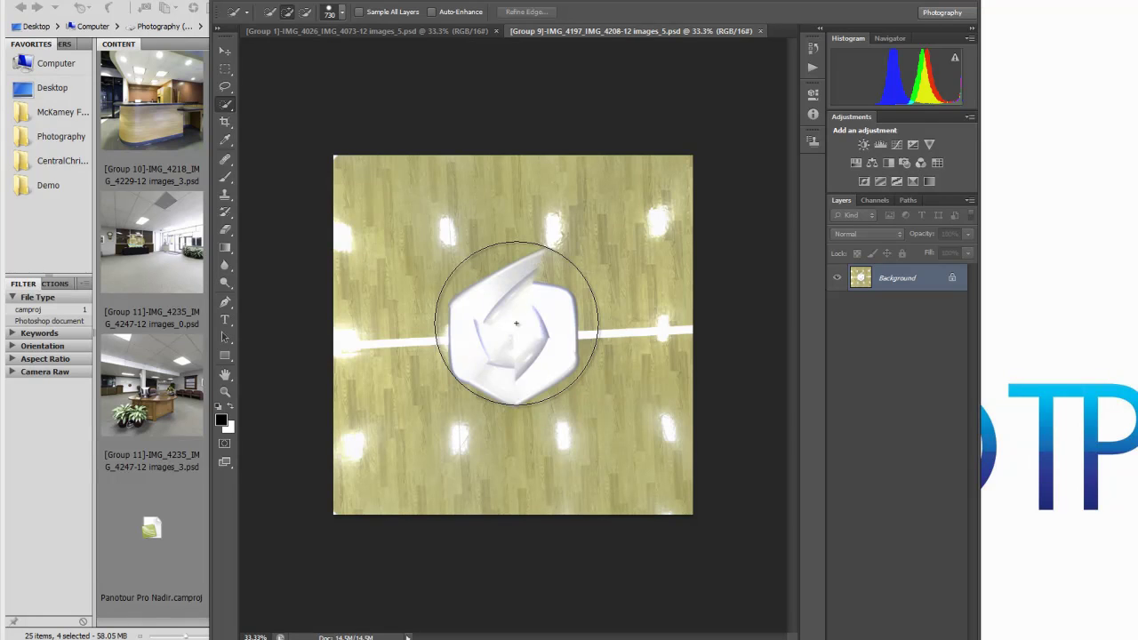
left_click_drag(521, 325, 554, 328)
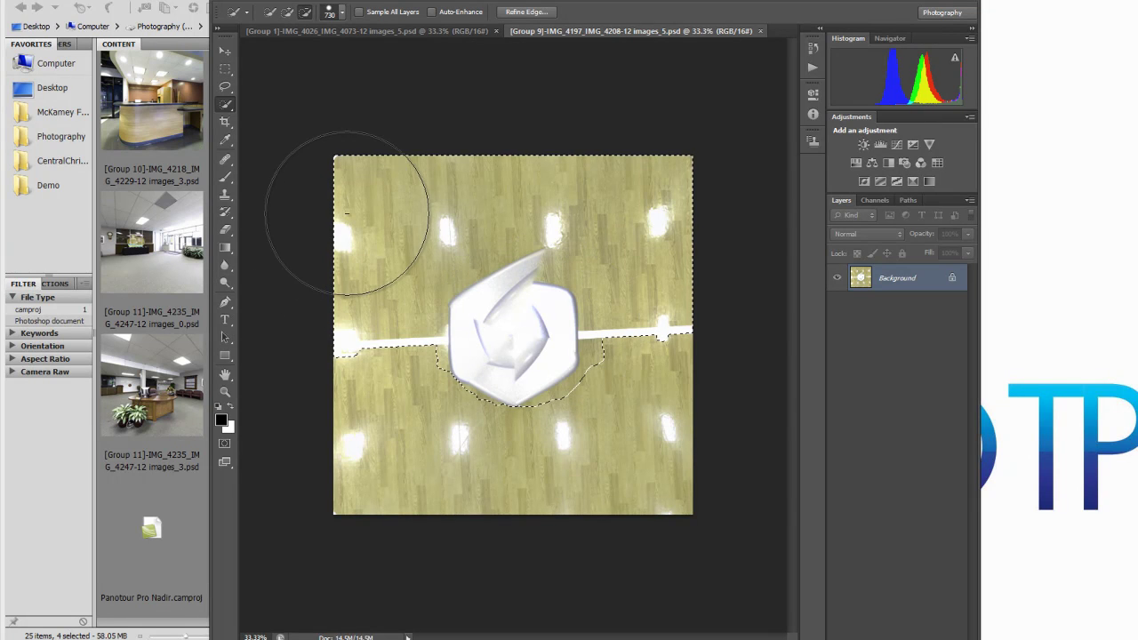
mouse_move(355, 192)
left_mouse_down()
mouse_move(350, 329)
mouse_move(386, 168)
mouse_move(573, 160)
mouse_move(630, 131)
mouse_move(664, 152)
mouse_move(668, 380)
left_mouse_up()
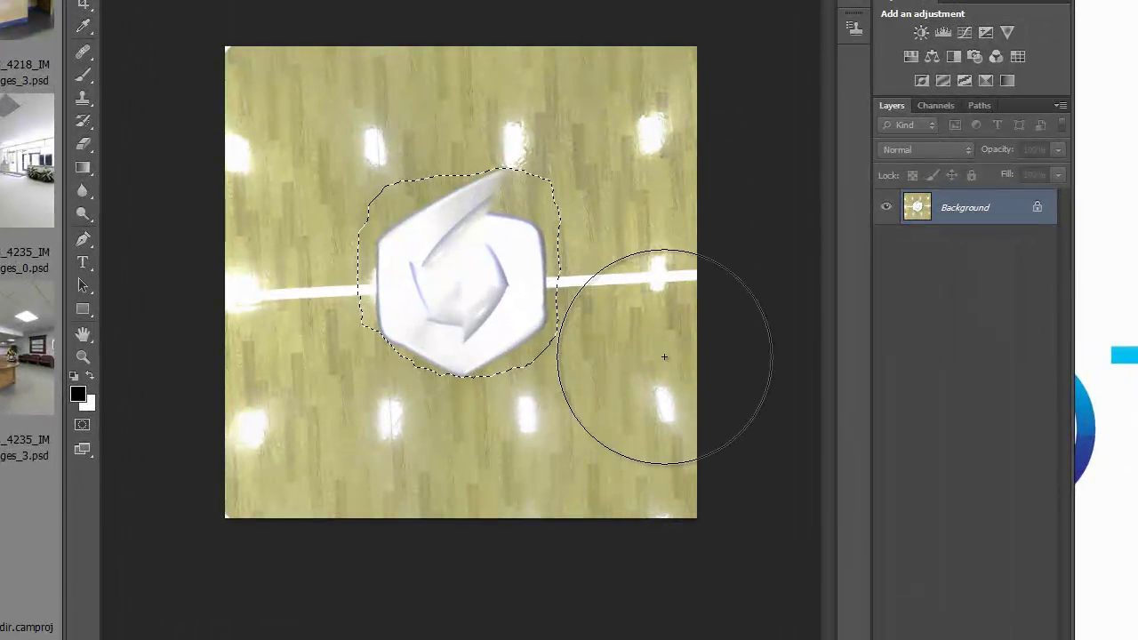
Tighten the selection around the hexagon and its pointed tip with smaller brushes, then extend it slightly past the hexagon's lower edge.
left_click_drag(487, 411, 447, 404)
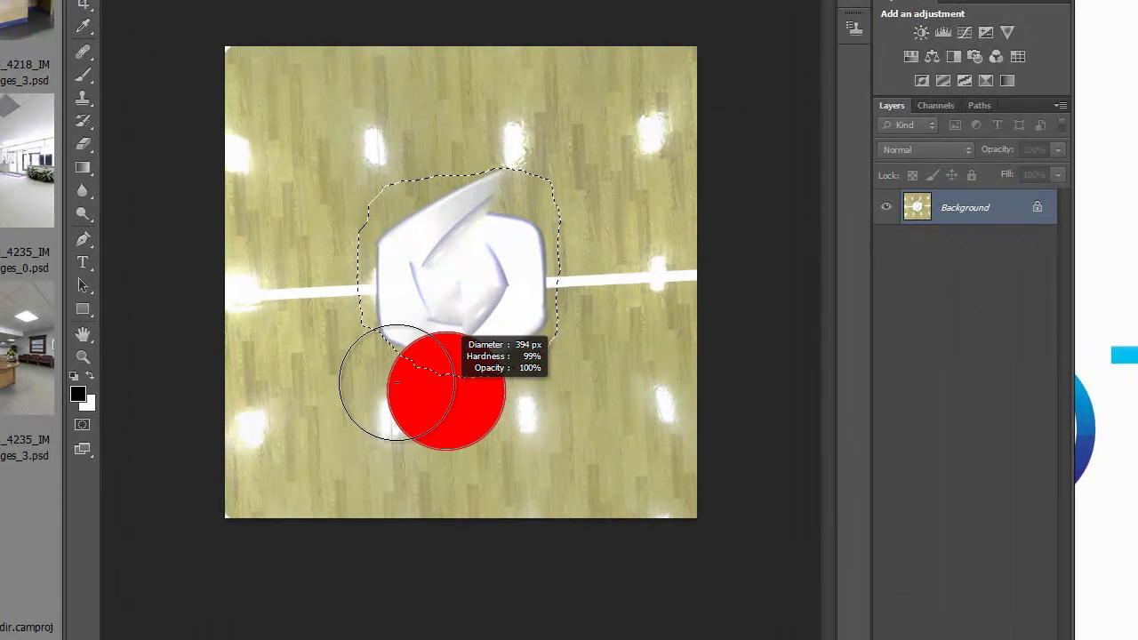
mouse_move(359, 178)
left_mouse_down()
mouse_move(407, 139)
mouse_move(352, 177)
left_mouse_up()
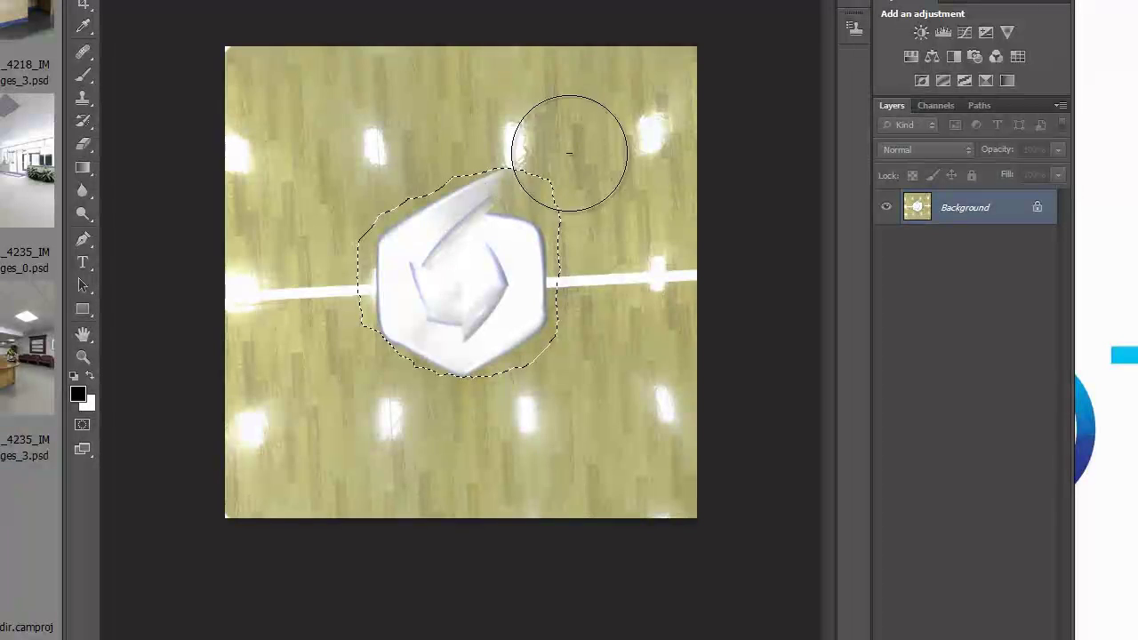
mouse_move(601, 167)
left_mouse_down()
mouse_move(568, 167)
mouse_move(564, 212)
mouse_move(588, 236)
mouse_move(585, 285)
left_mouse_up()
mouse_move(575, 346)
left_mouse_down()
mouse_move(558, 276)
mouse_move(477, 187)
mouse_move(503, 199)
left_mouse_up()
right_click(469, 293)
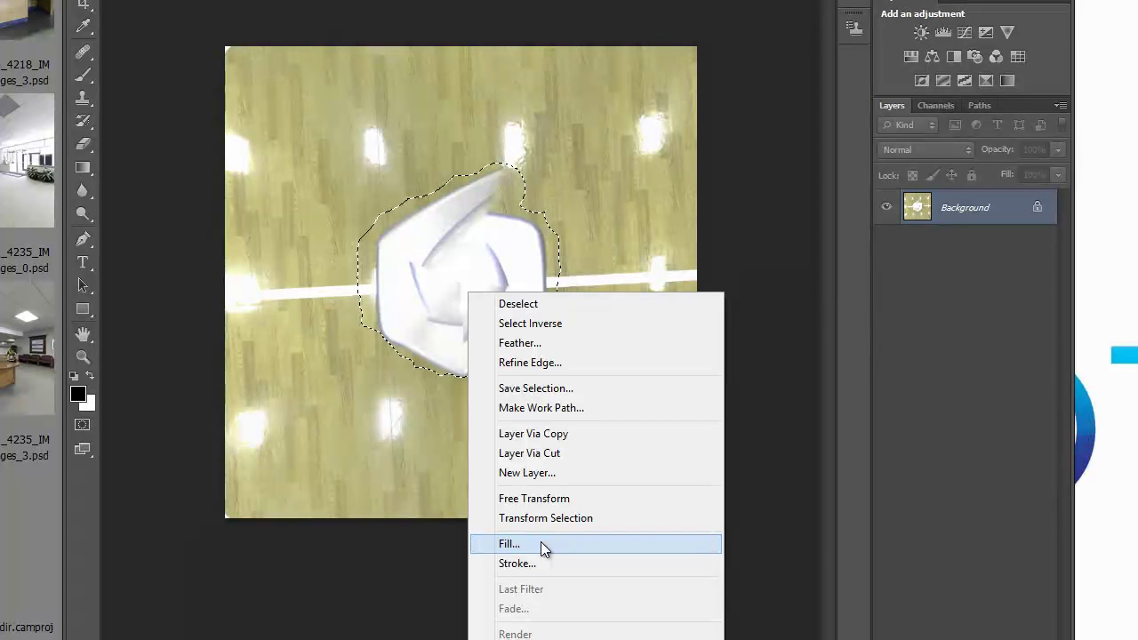
left_click(540, 542)
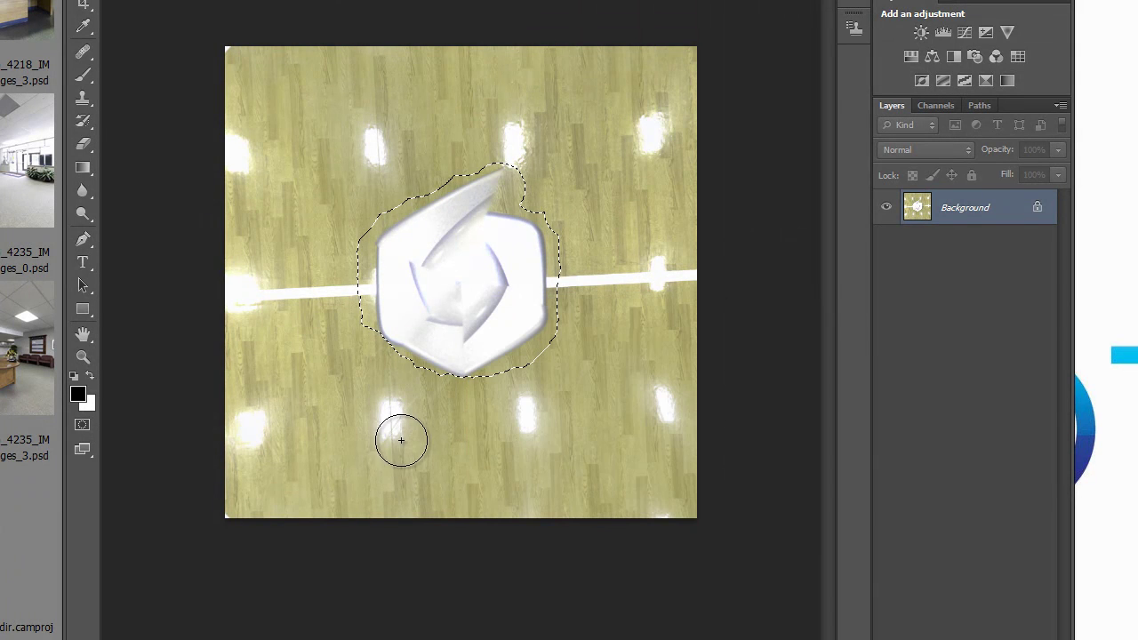
left_click(458, 363)
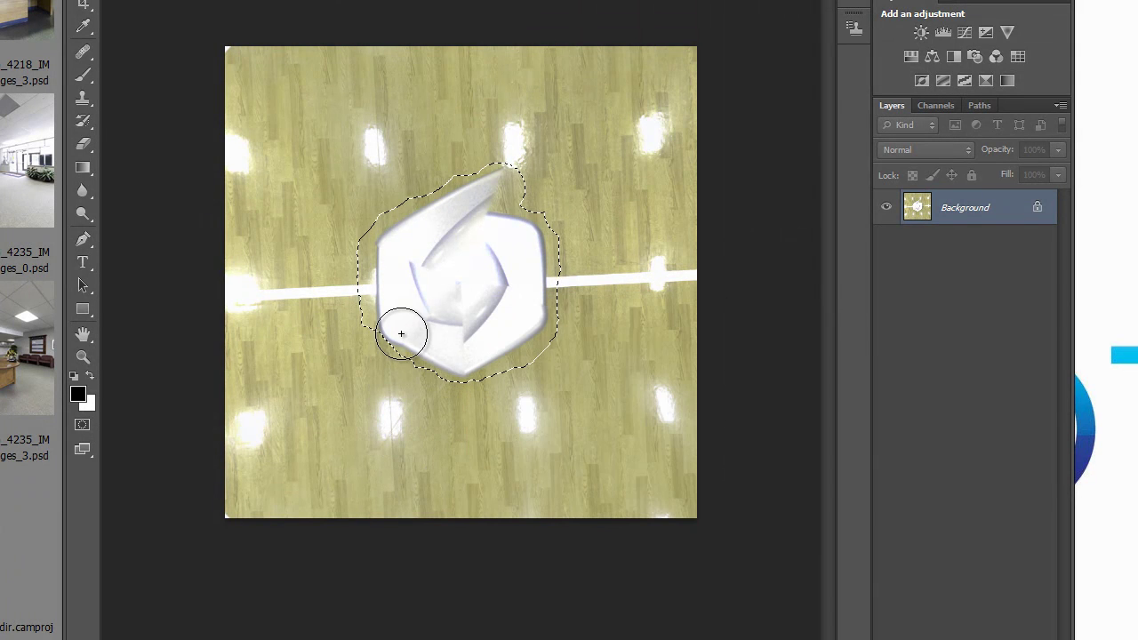
Fill the selected Group 9 hexagon with Content-Aware at Normal mode and 100% opacity, and clear the selection.
right_click(468, 297)
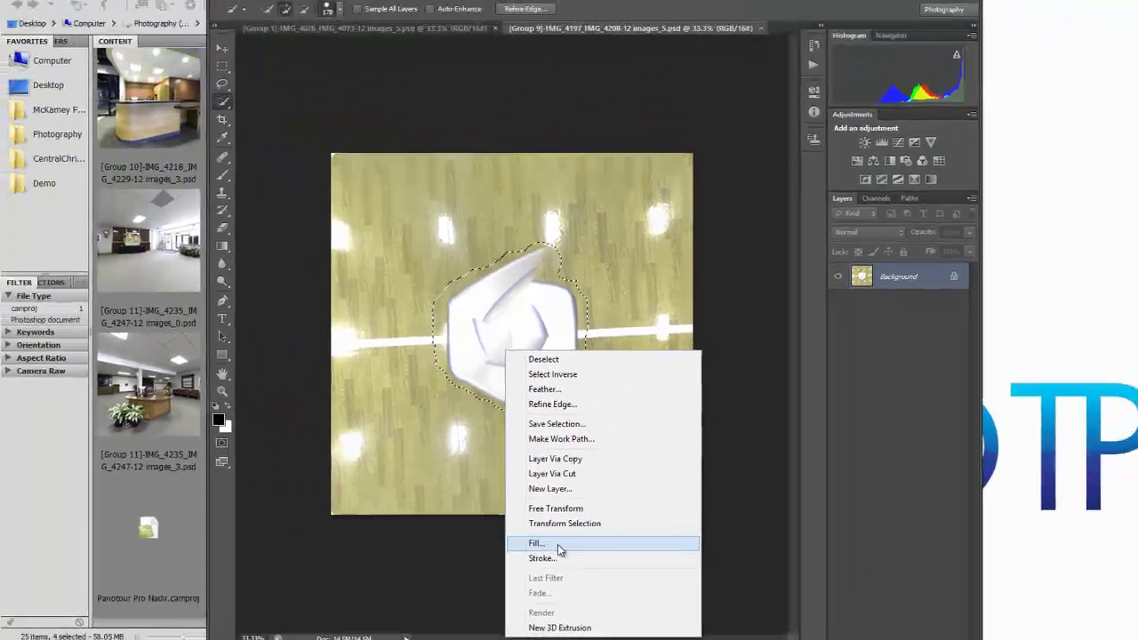
left_click(558, 546)
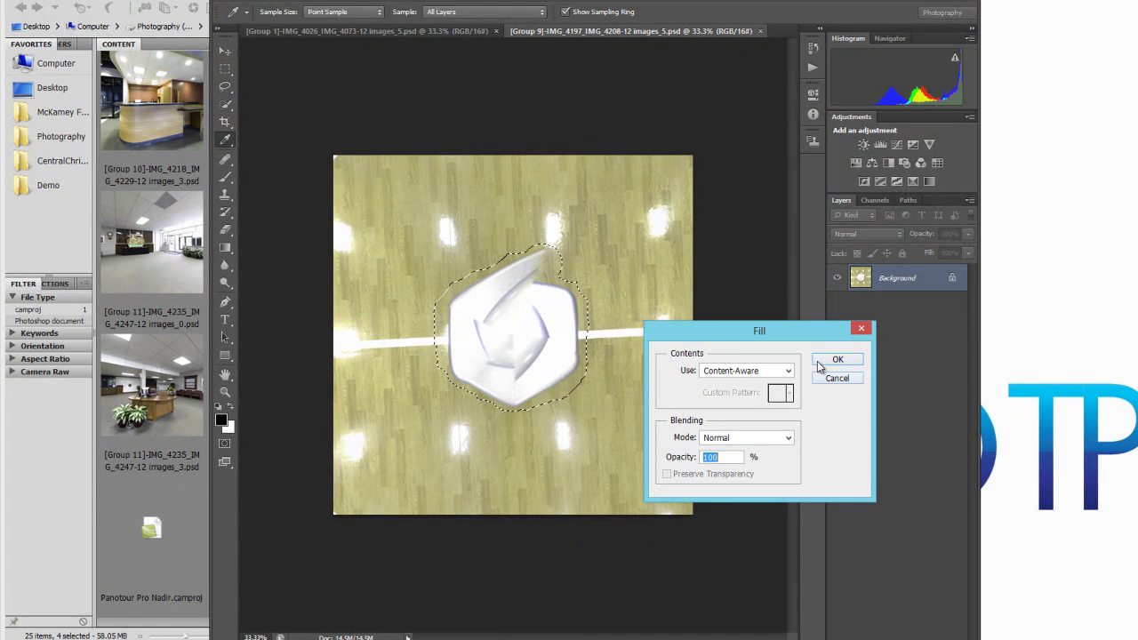
left_click(819, 362)
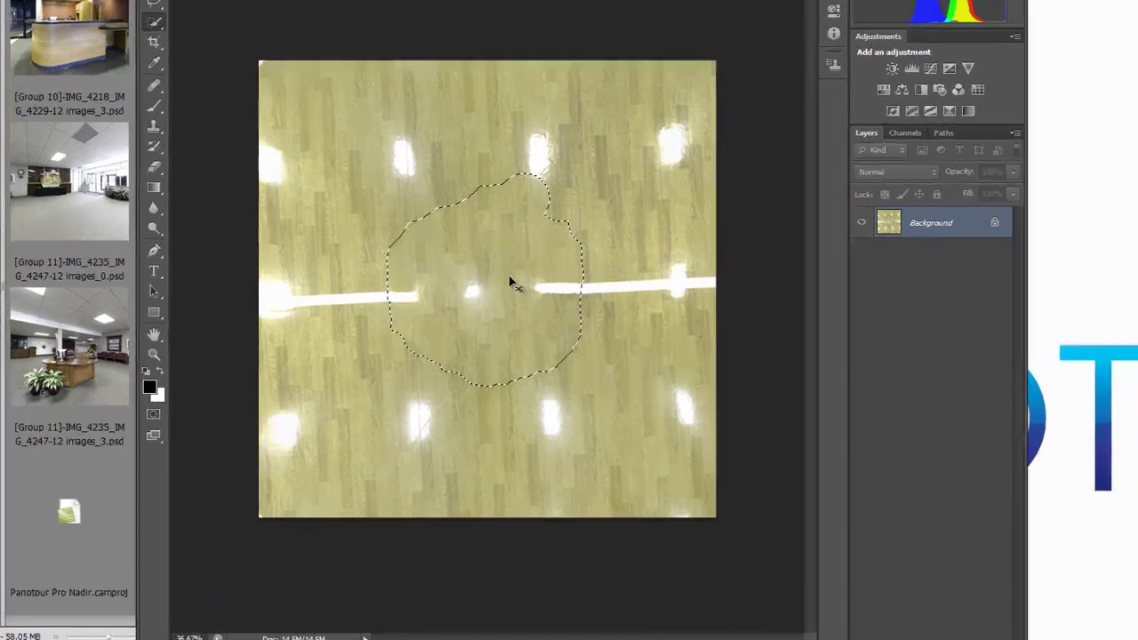
key("ctrl+d")
Extend both broken ends of the white court line toward the center with the Clone Stamp at 6% hardness.
left_click(80, 59)
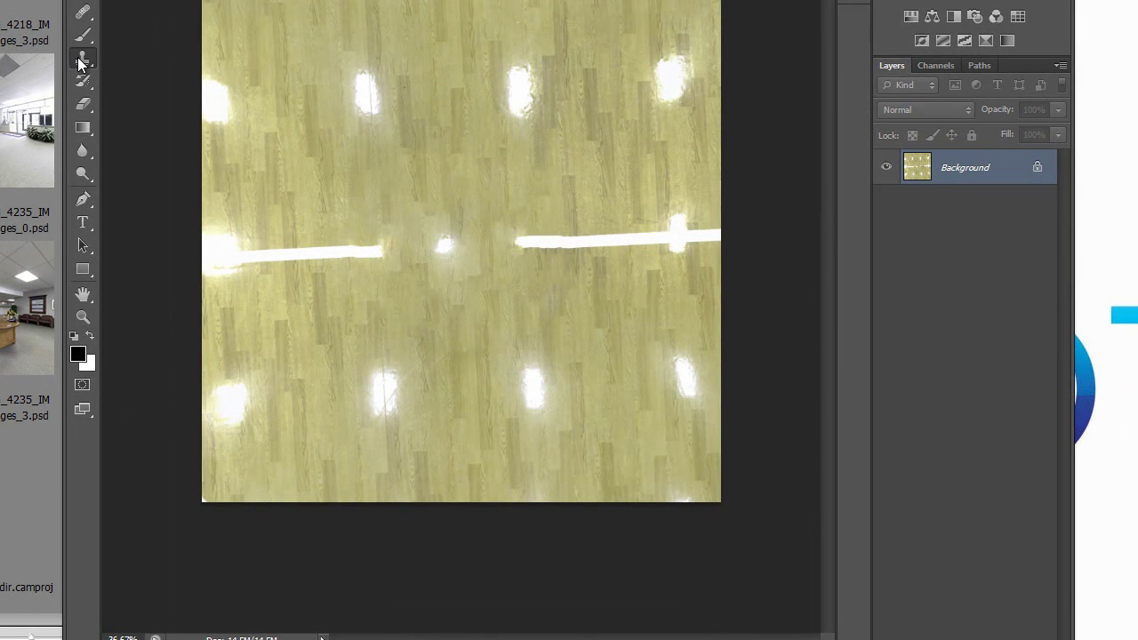
right_click(478, 248)
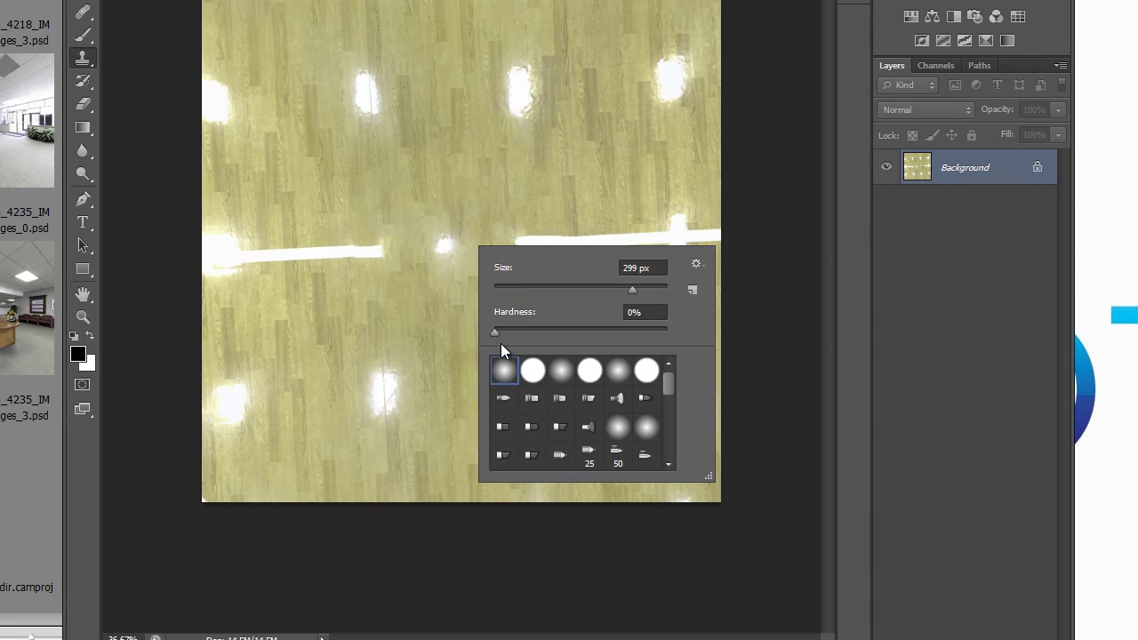
left_click_drag(494, 332, 505, 332)
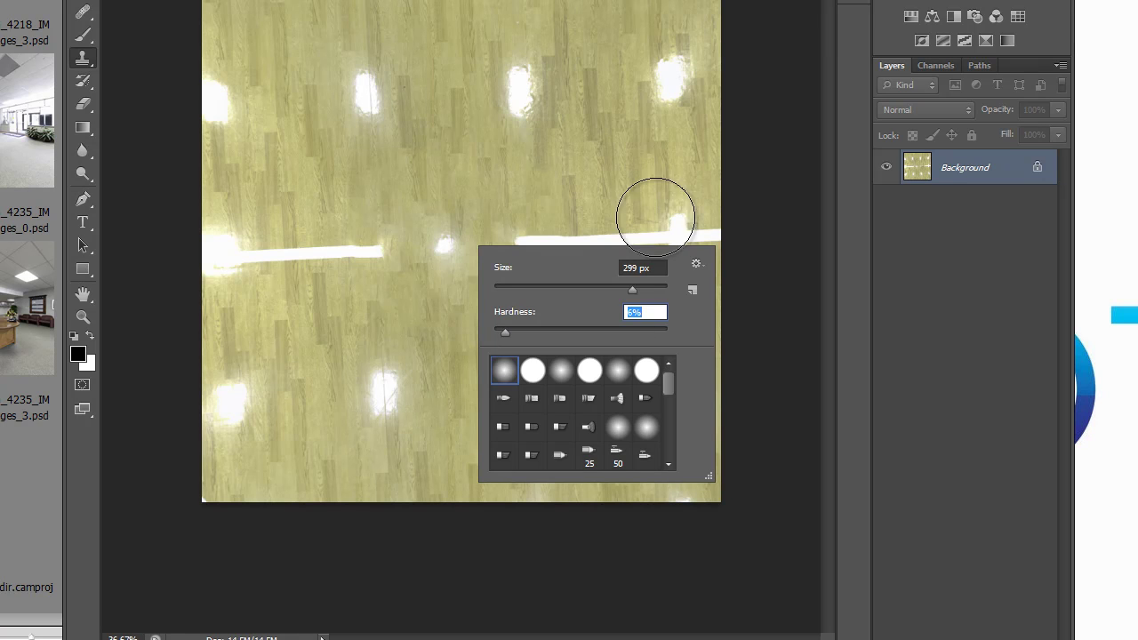
left_click(299, 259)
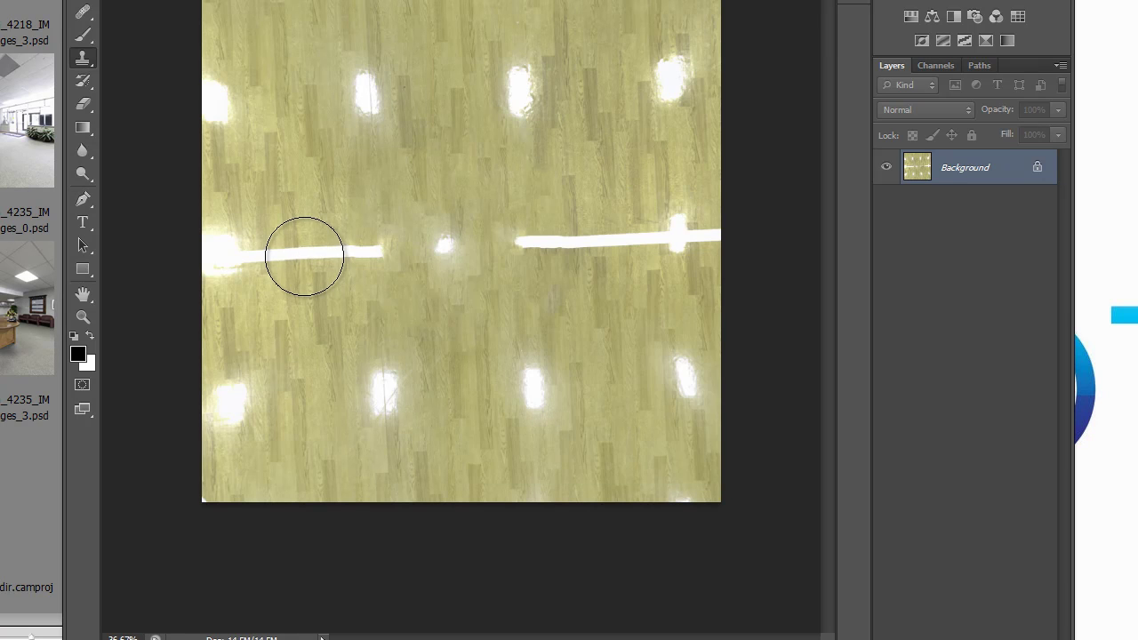
scroll(367, 254, "up", 2)
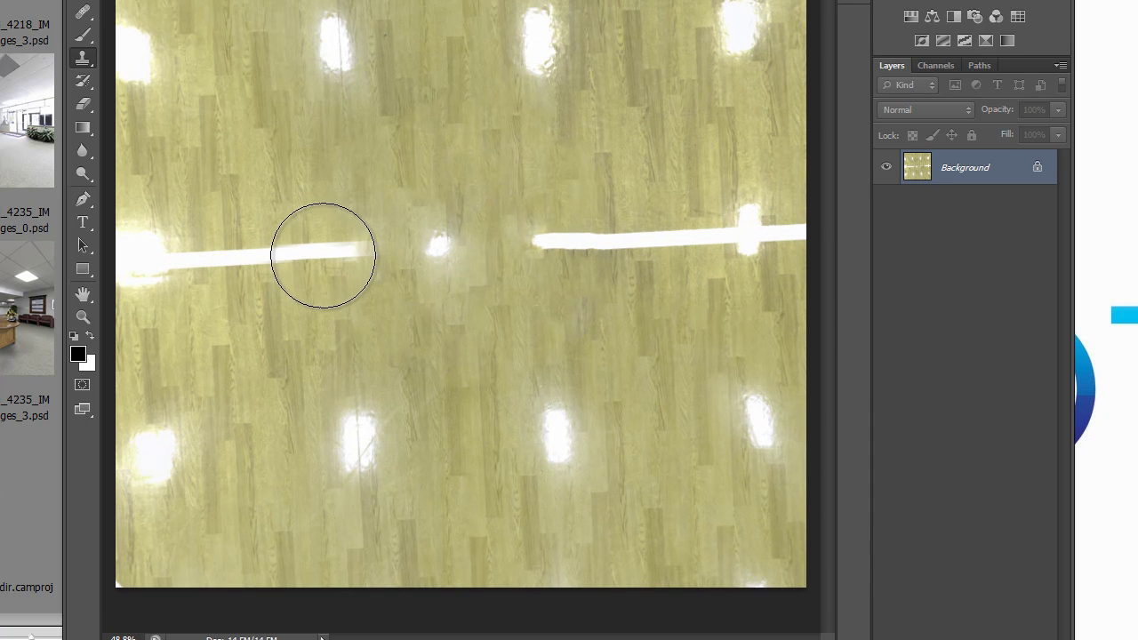
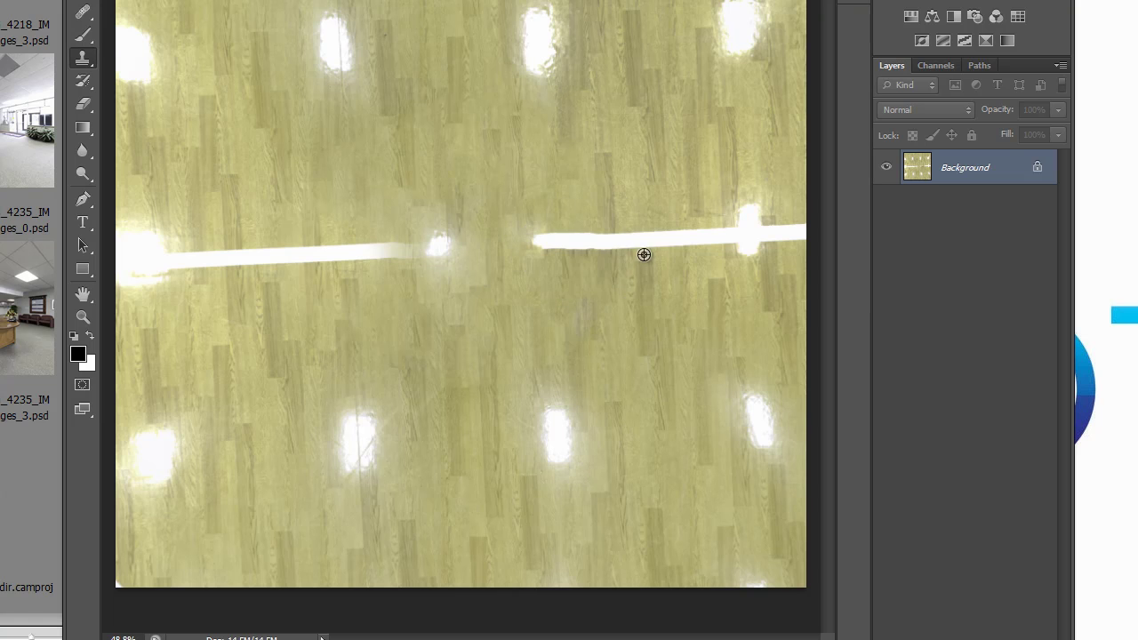
left_click_drag(663, 249, 634, 248)
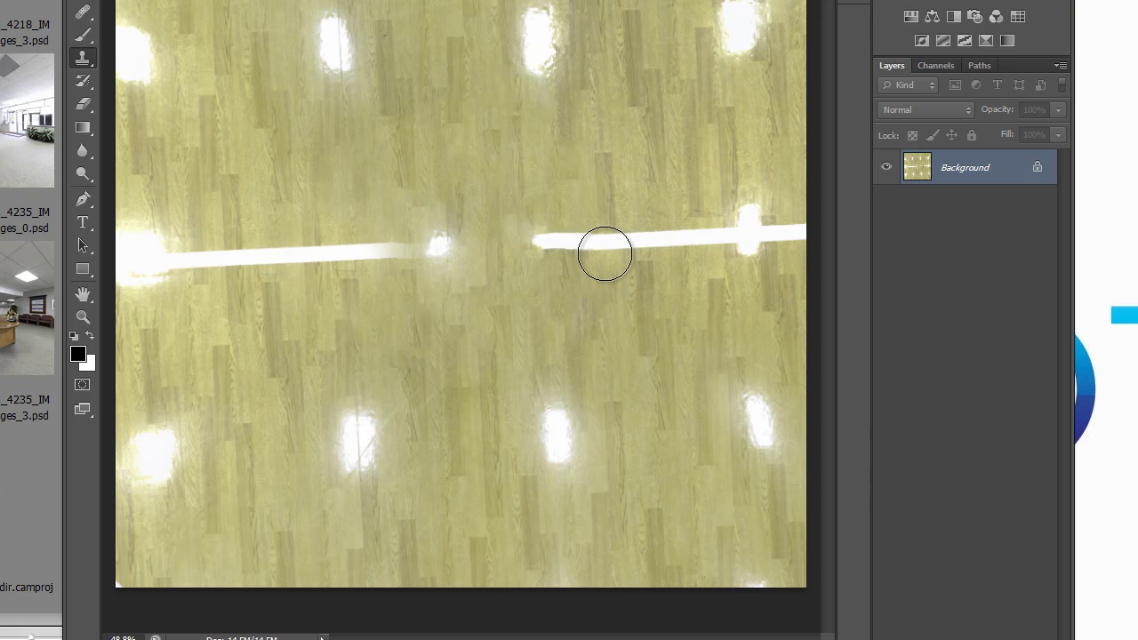
mouse_move(603, 252)
left_mouse_down()
mouse_move(498, 250)
mouse_move(517, 250)
left_mouse_up()
Try to clone the light reflection on the court line's right part over the small central reflection with a 131 px, 6% hardness brush.
right_click(655, 246, "alt")
right_click(729, 244, "alt")
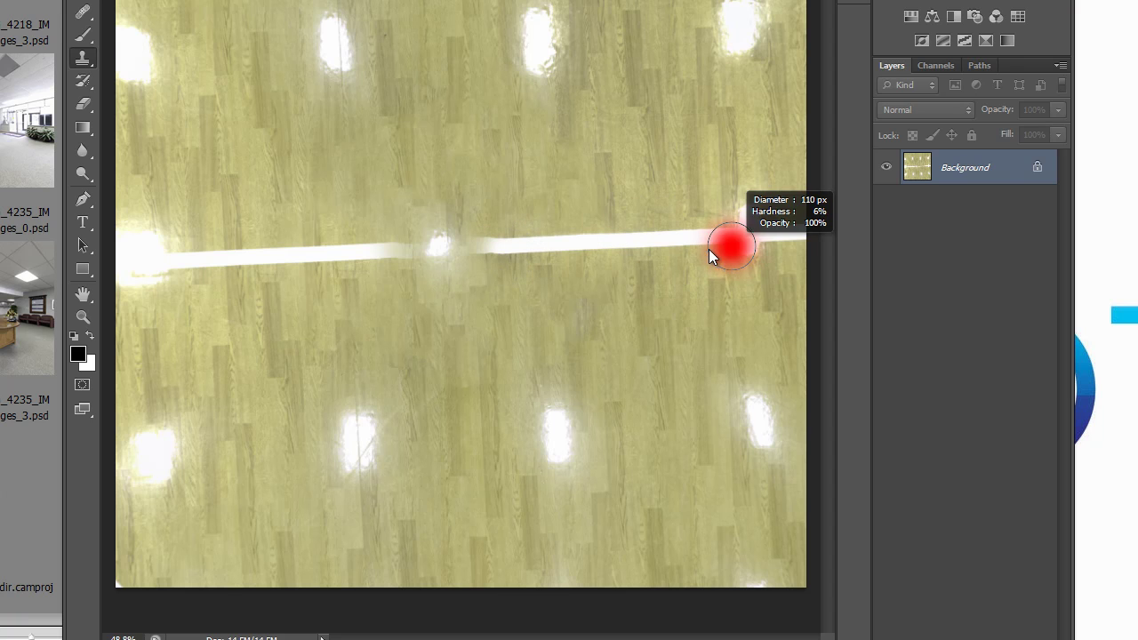
right_click(721, 244, "alt")
right_click(753, 235, "alt")
right_click(747, 241, "alt")
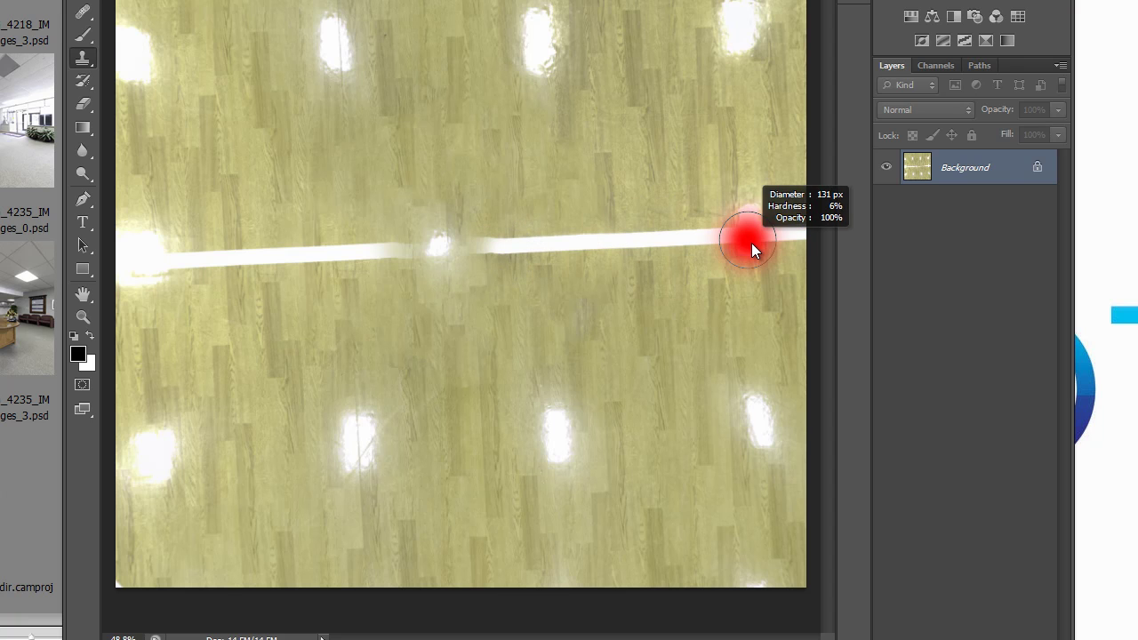
right_click(732, 245, "alt")
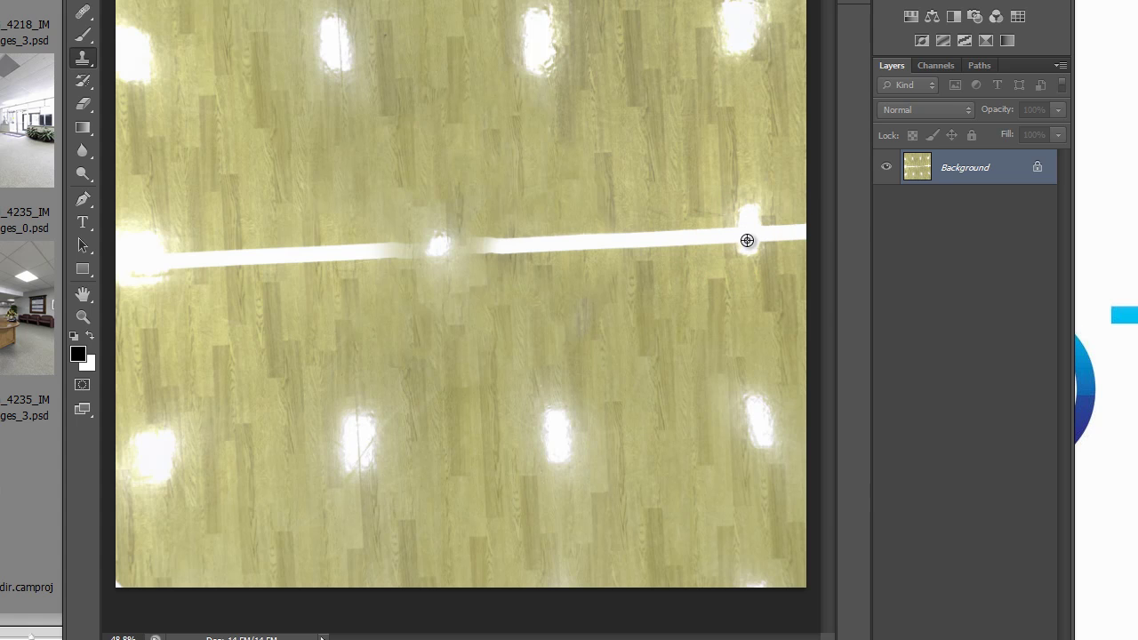
mouse_move(753, 234)
left_mouse_down()
mouse_move(761, 246)
mouse_move(747, 239)
left_mouse_up()
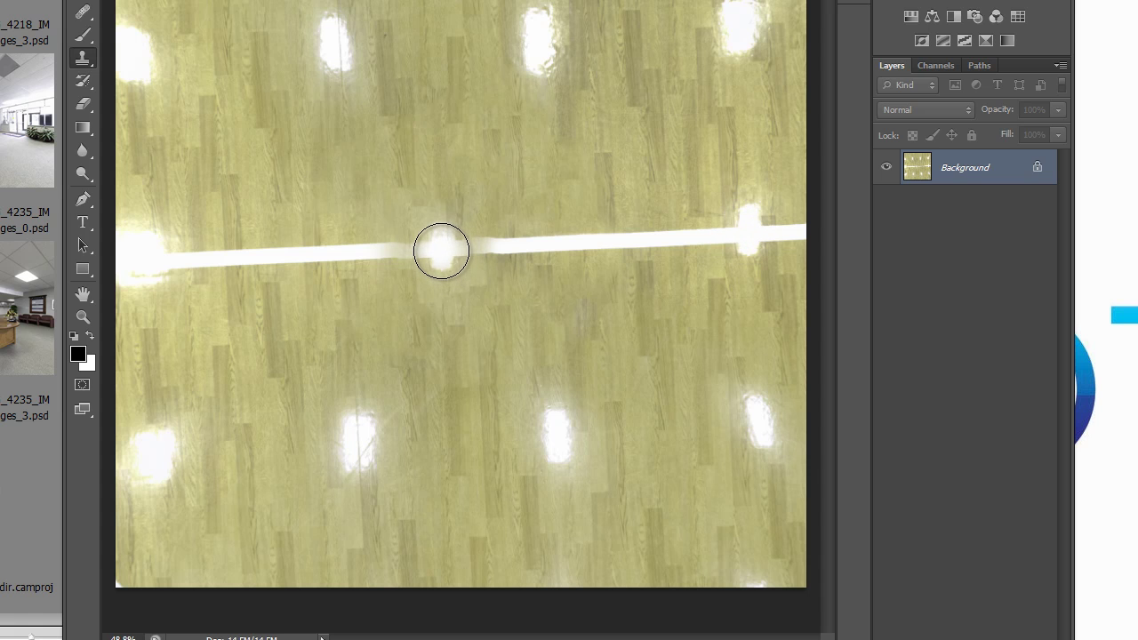
Clone the reflection and court line across the central gap at brush size 283, and touch up the line at size 135.
left_click_drag(648, 255, 702, 257)
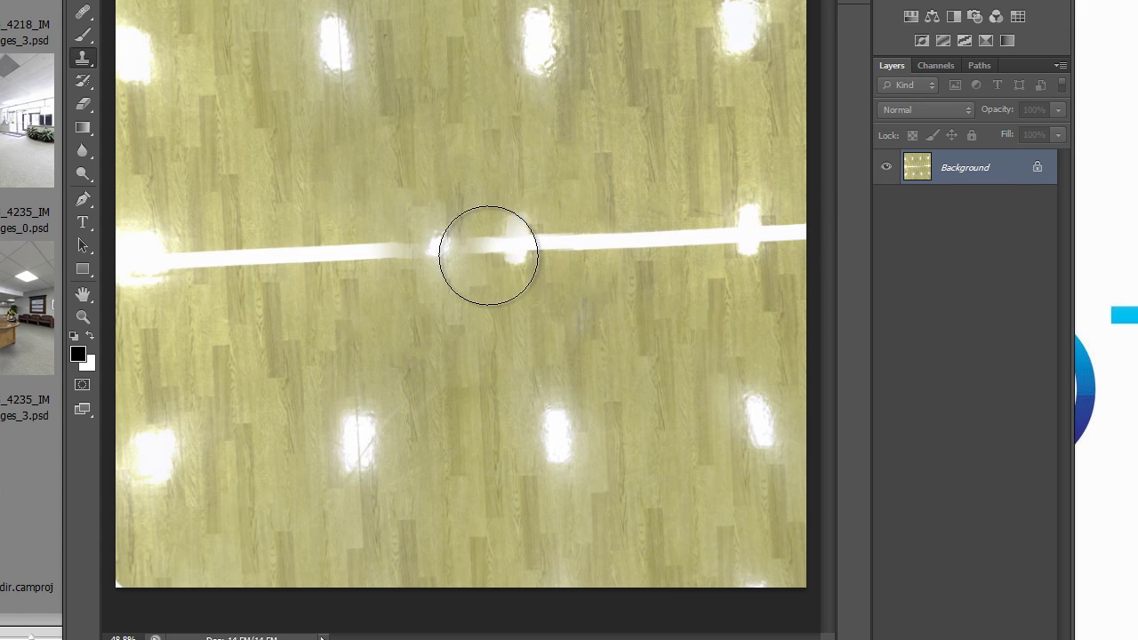
left_click_drag(528, 246, 445, 254)
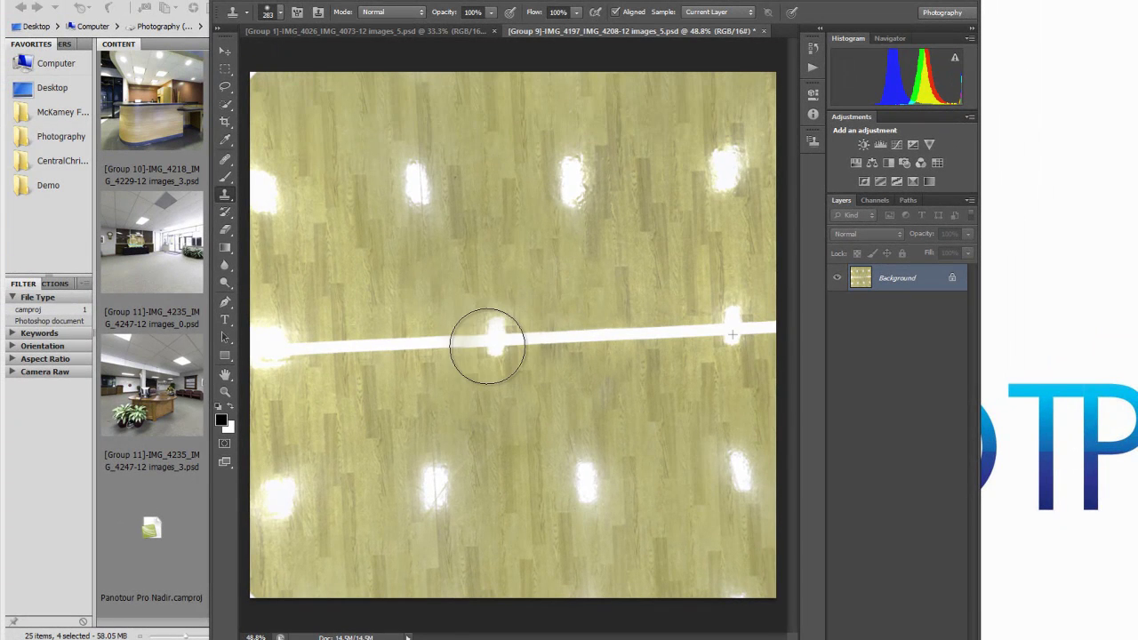
scroll(509, 368, "up", 2)
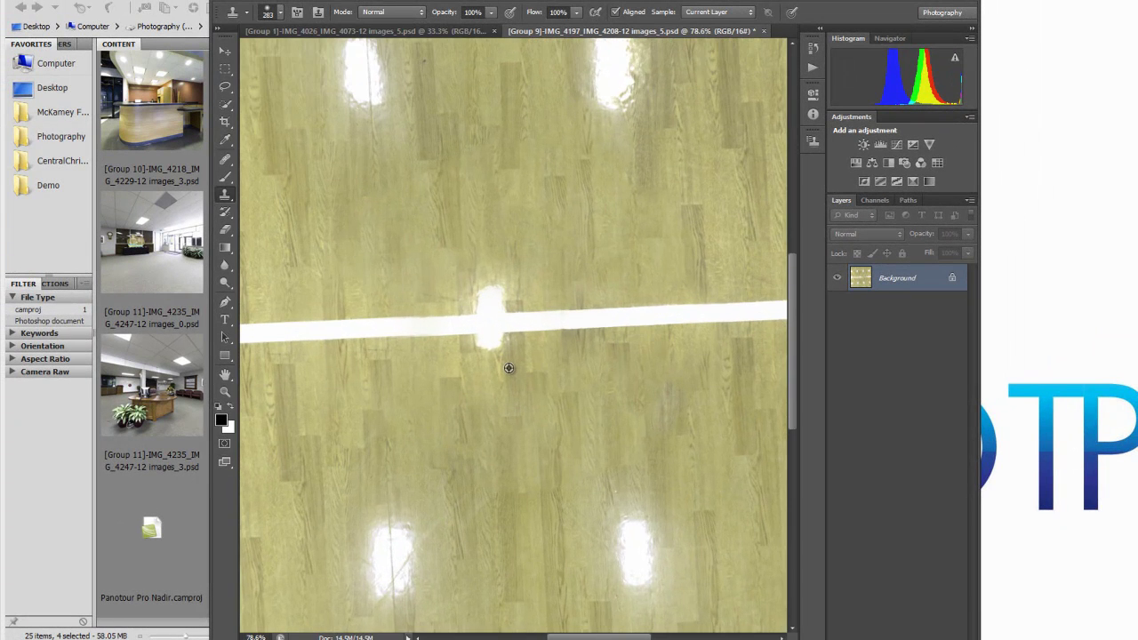
scroll(515, 332, "up", 1)
left_click_drag(492, 330, 381, 333)
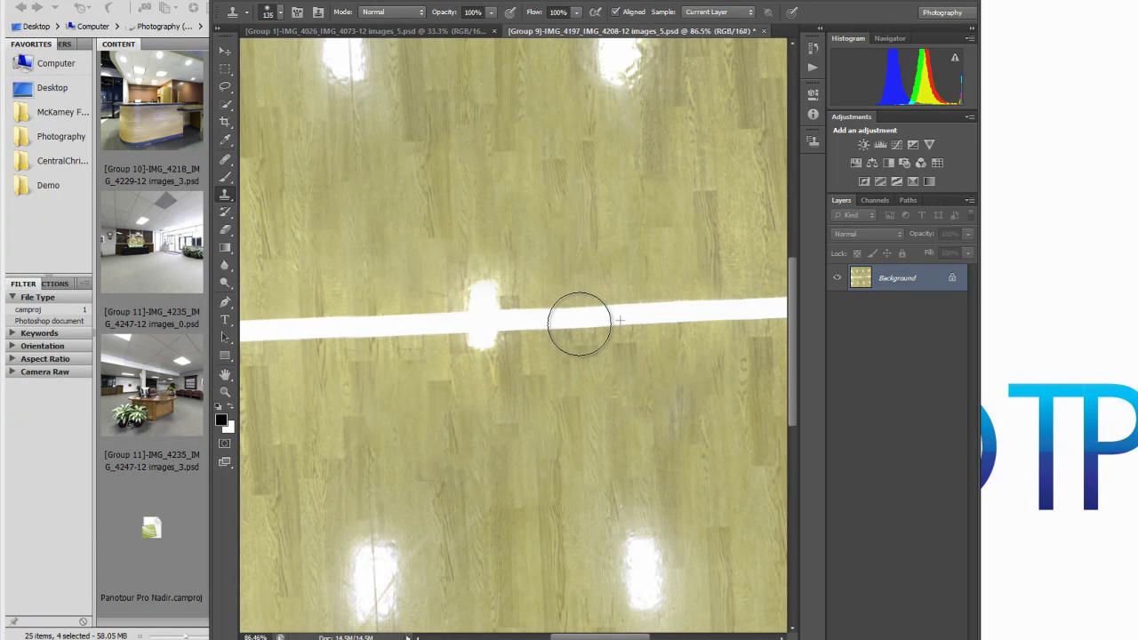
scroll(625, 392, "down", 5)
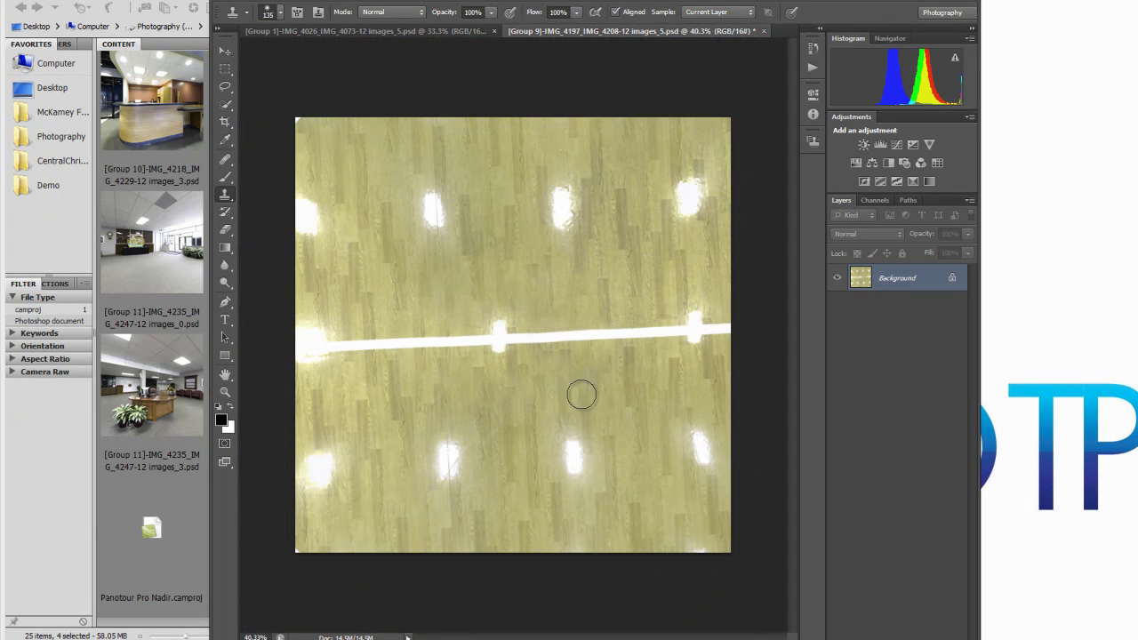
Examine the repaired floor and compare it with the Open state in the history, returning to the last Clone Stamp state.
scroll(472, 368, "down", 2)
scroll(506, 259, "up", 5)
scroll(436, 325, "down", 4)
scroll(450, 337, "up", 3)
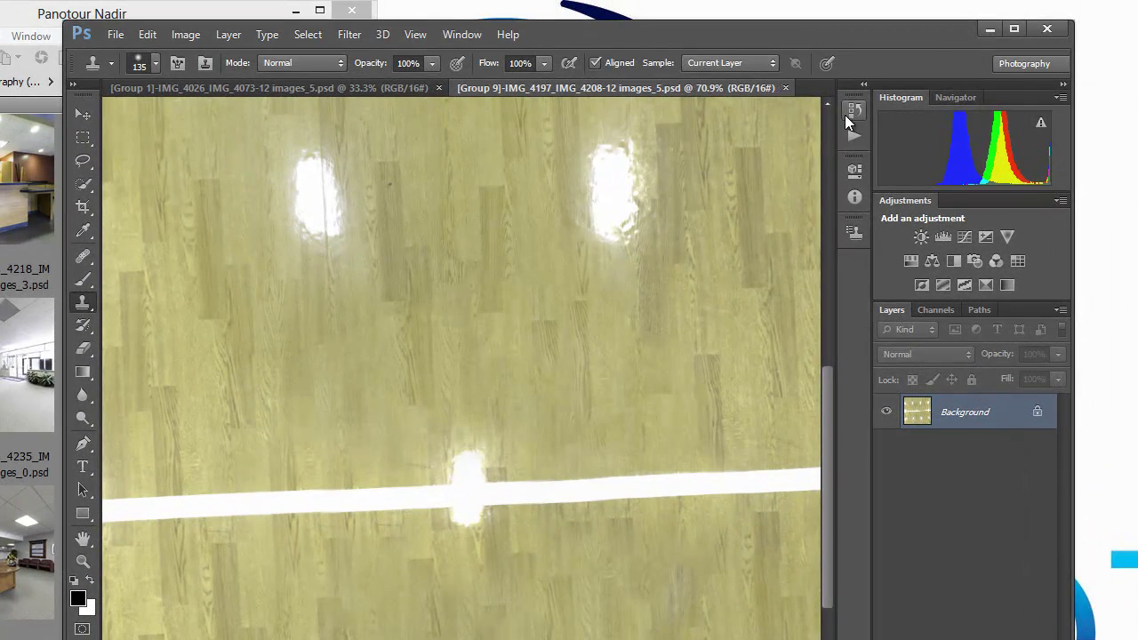
left_click(846, 113)
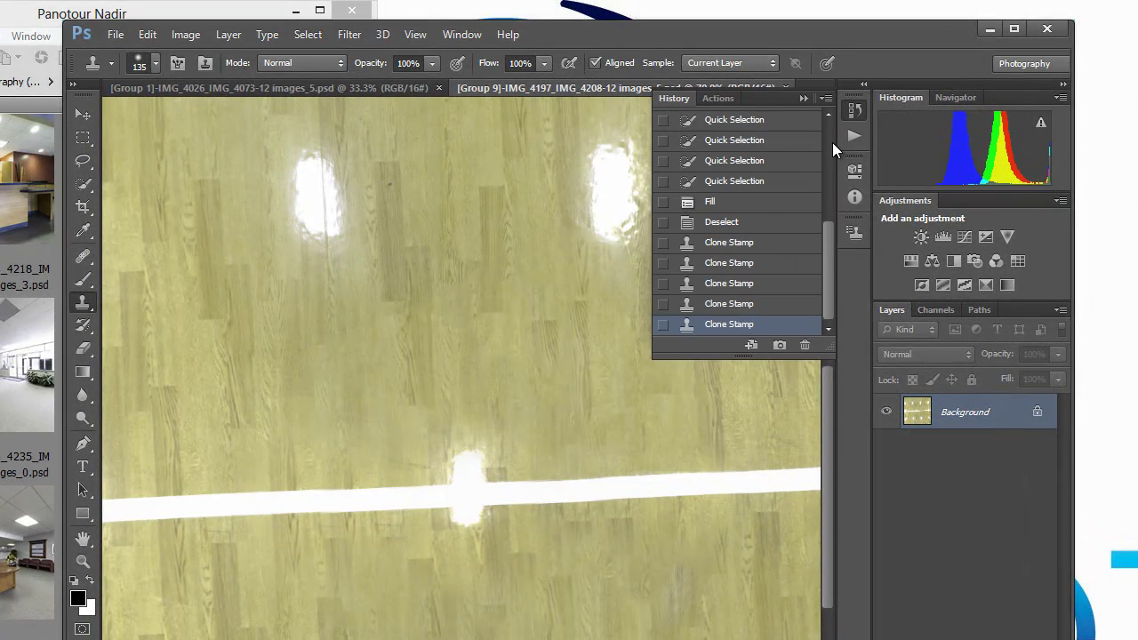
mouse_move(828, 241)
left_mouse_down()
mouse_move(819, 141)
mouse_move(803, 243)
mouse_move(801, 126)
left_mouse_up()
left_click(720, 155)
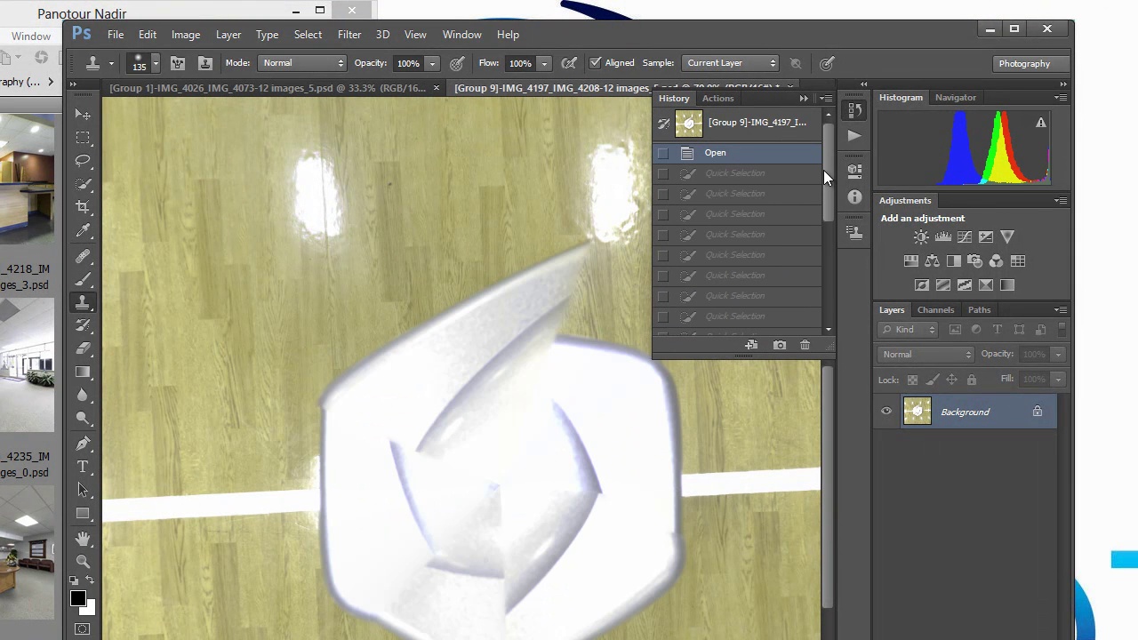
left_click_drag(823, 170, 818, 272)
left_click(726, 325)
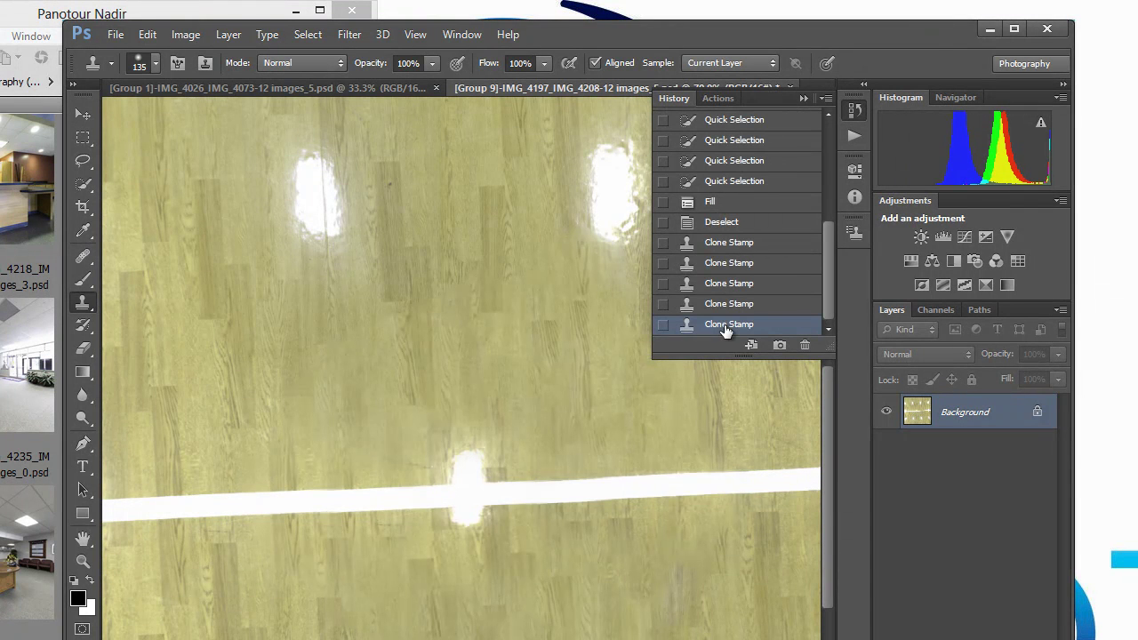
left_click(804, 98)
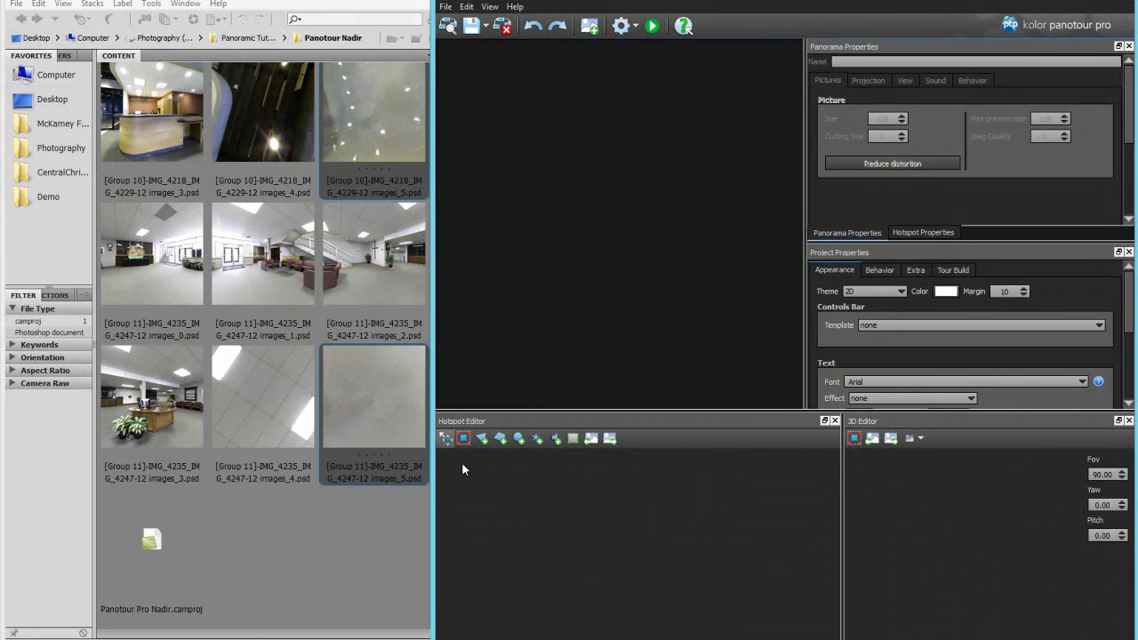
Review the retouched floor faces of Group 11, Group 9 and Group 1 among the Bridge thumbnails.
left_click(381, 421)
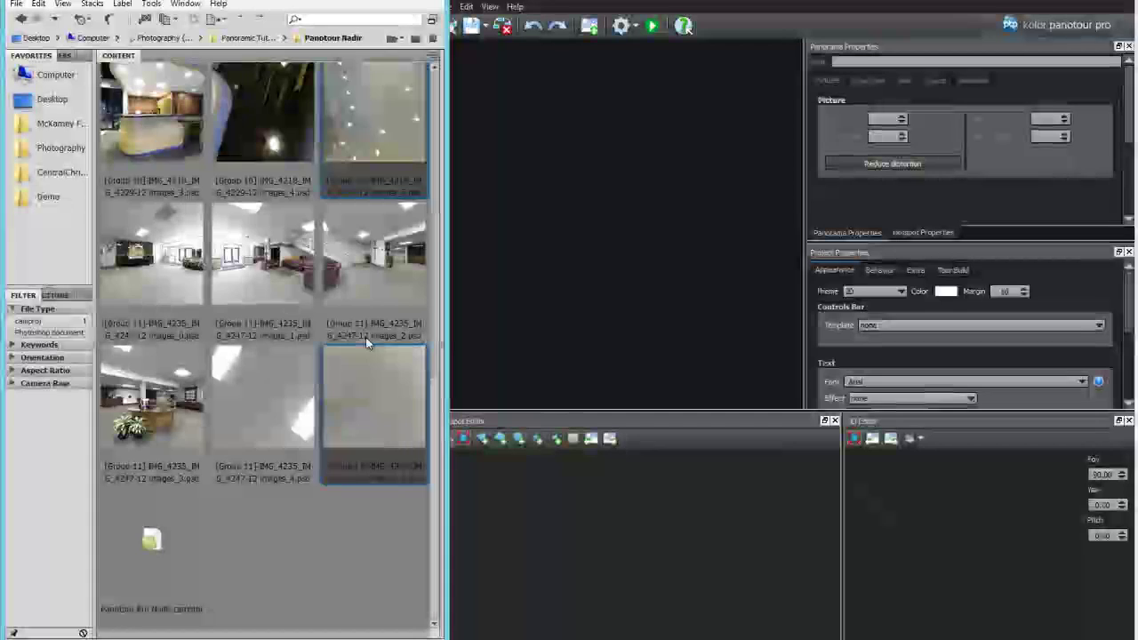
scroll(376, 204, "up", 5)
left_click(380, 235)
scroll(378, 239, "up", 3)
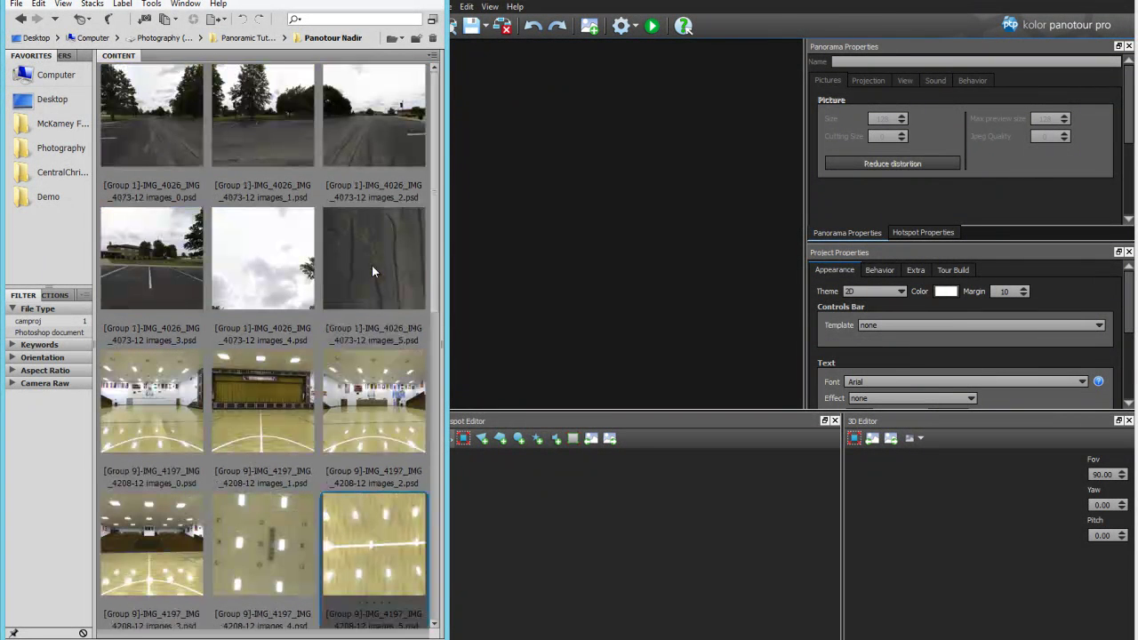
left_click(391, 233)
In Panotour Pro, start a cube face import and open the Panotour Nadir folder as its source.
left_click(499, 66)
left_click(446, 6)
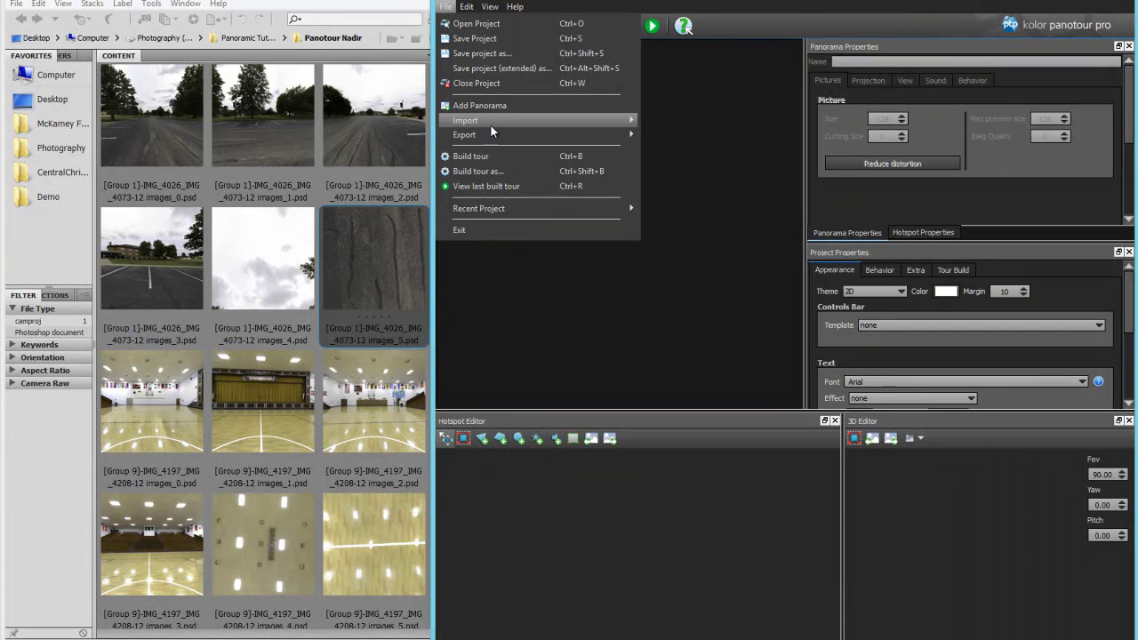
mouse_move(490, 126)
left_click(674, 121)
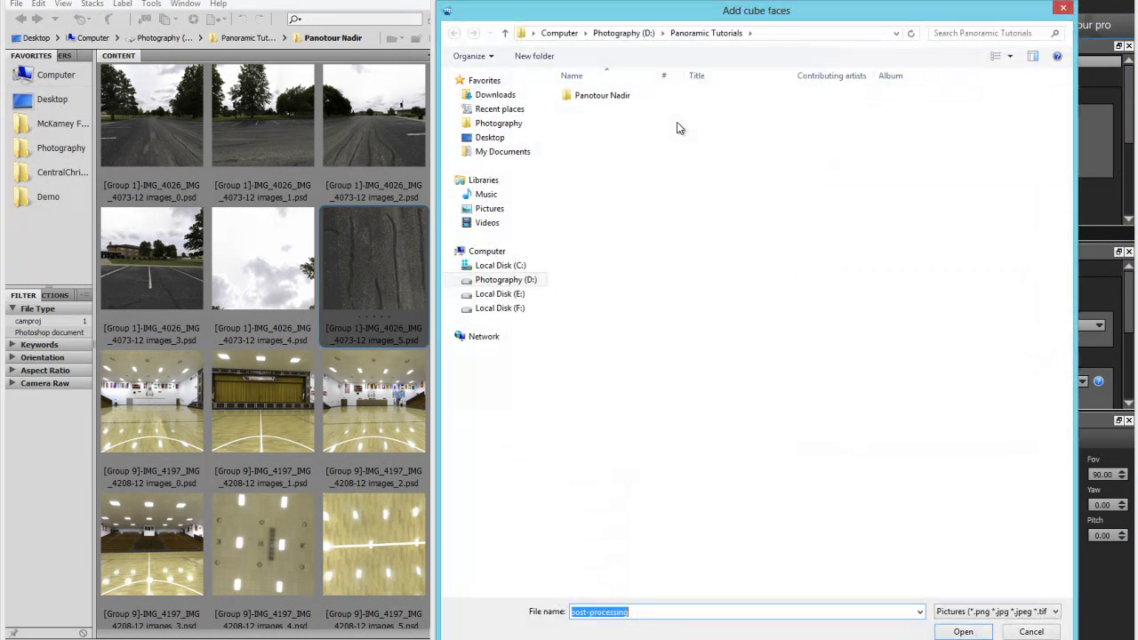
left_click(598, 99)
double_click(601, 97)
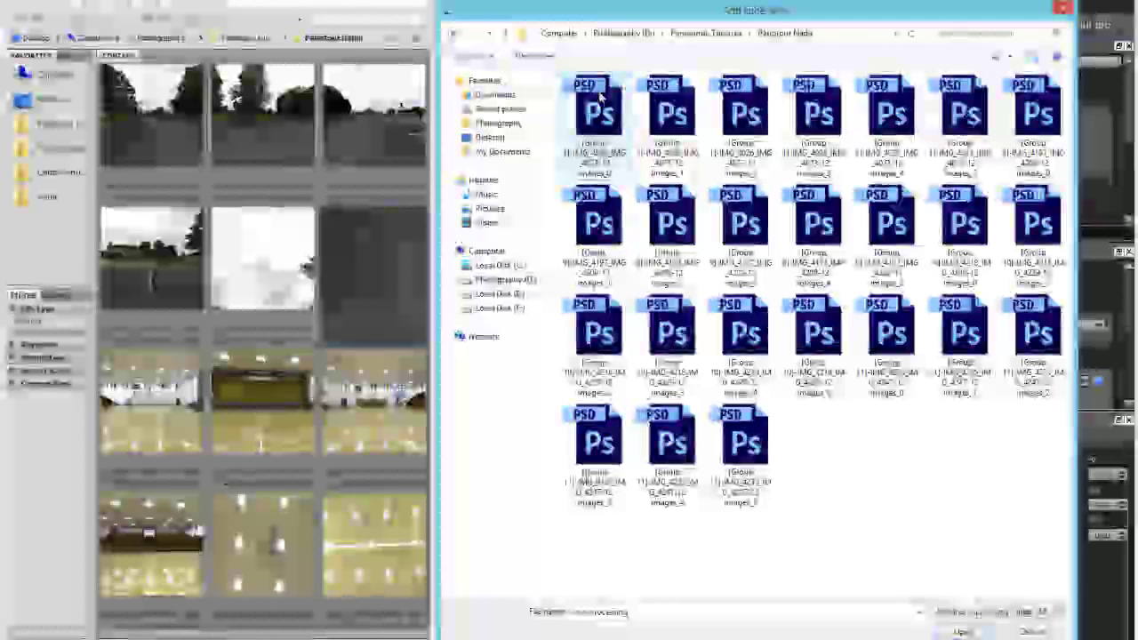
Import the six Group 1 cube faces, images_0 to images_5, as a panorama, accepting the proposed face arrangement.
left_click(595, 120)
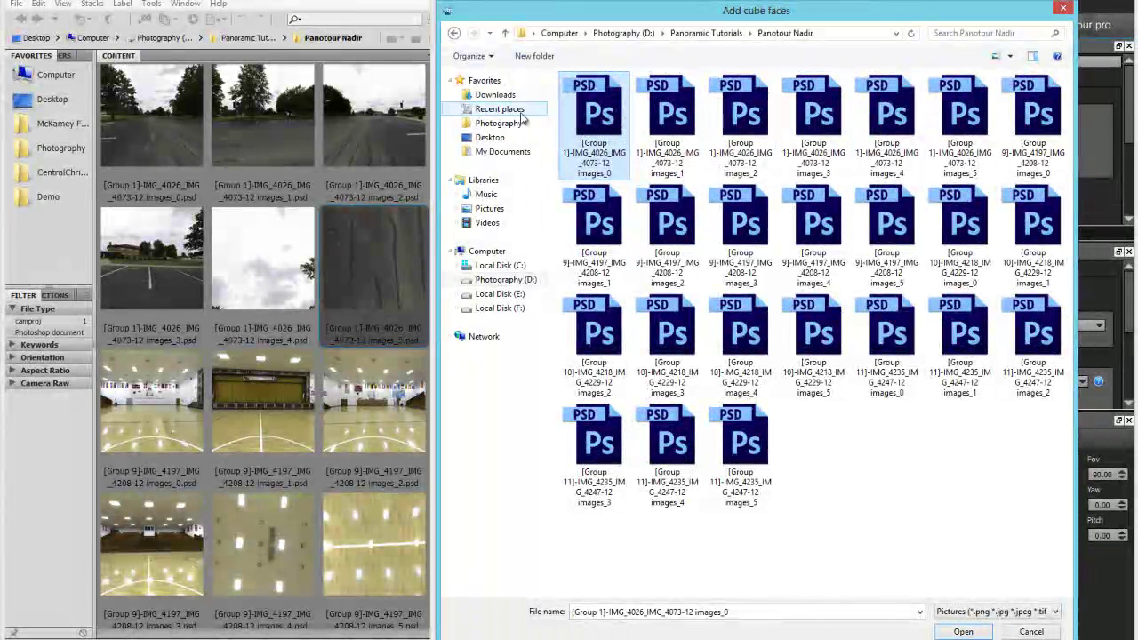
left_click(671, 111, "ctrl")
left_click(747, 115, "ctrl")
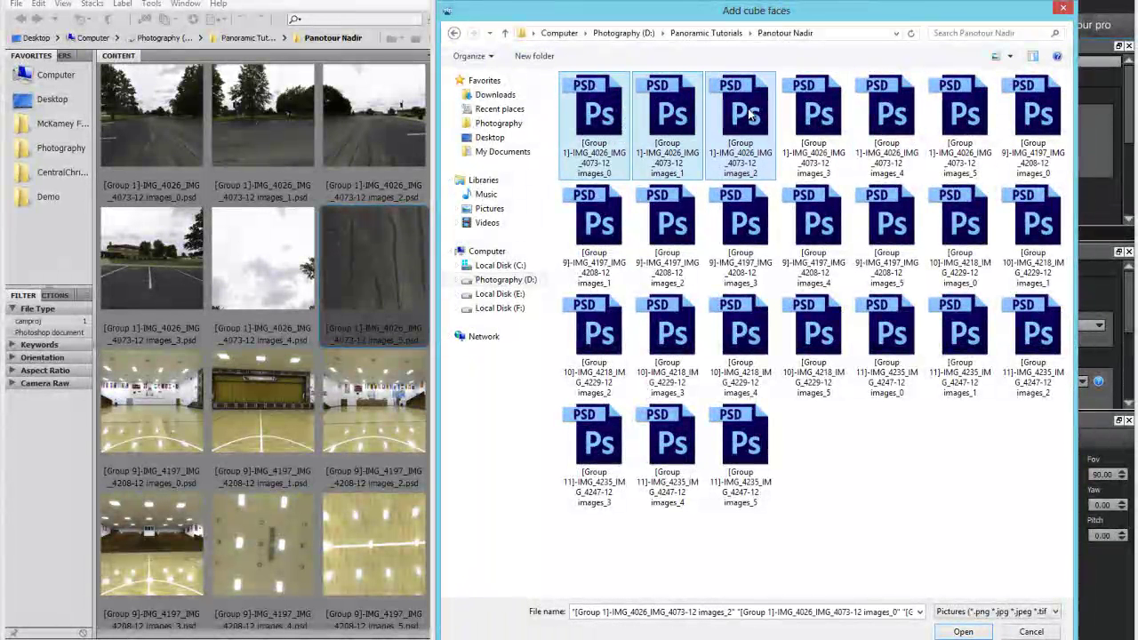
left_click(819, 117, "ctrl")
left_click(889, 117, "ctrl")
left_click(949, 115, "ctrl")
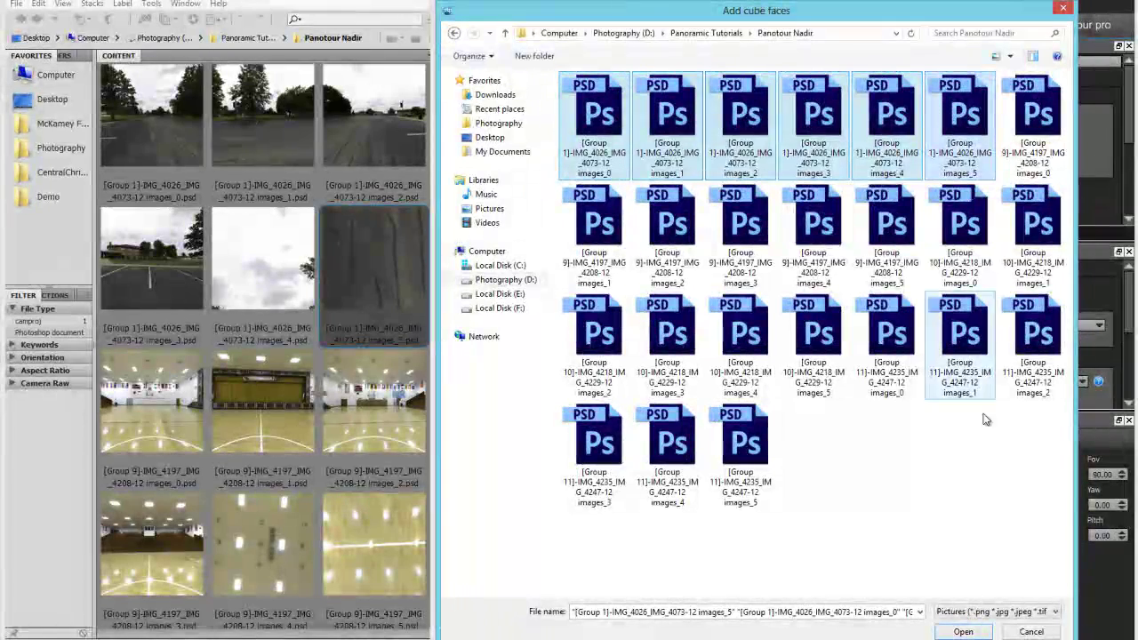
left_click(964, 631)
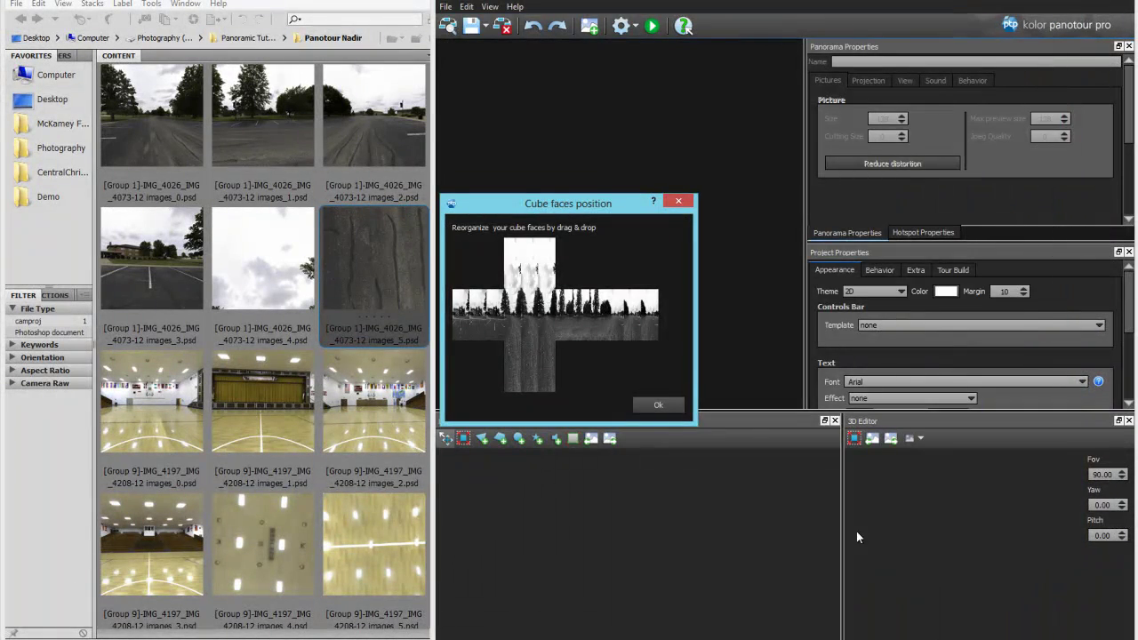
left_click(658, 404)
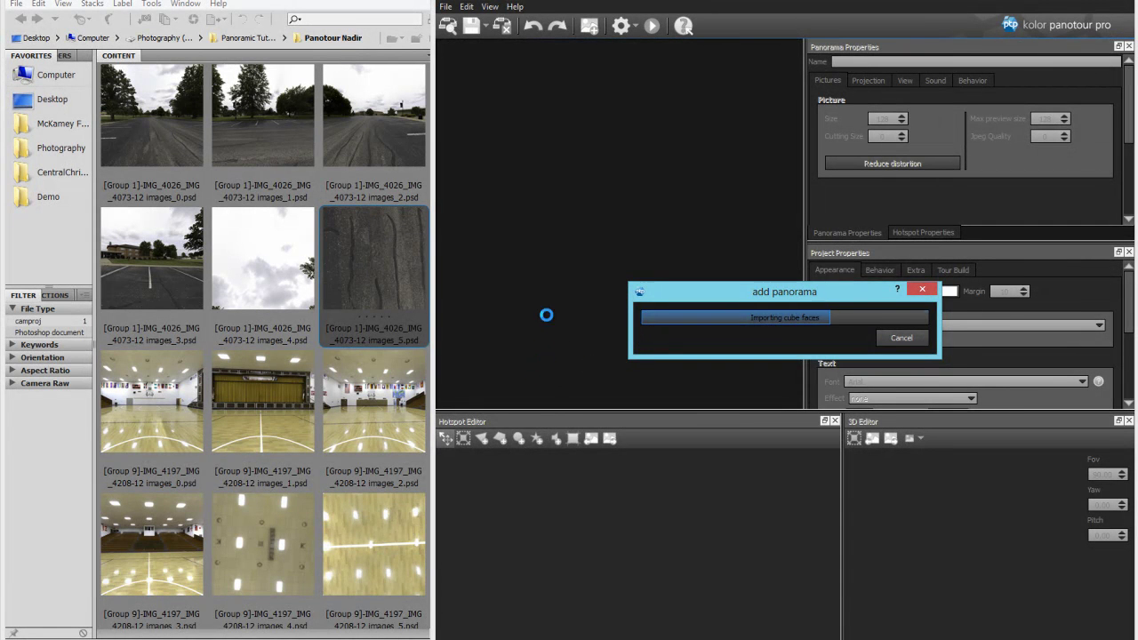
Examine the retouched asphalt nadir of the parking lot panorama up close in the 3D view.
left_click(496, 74)
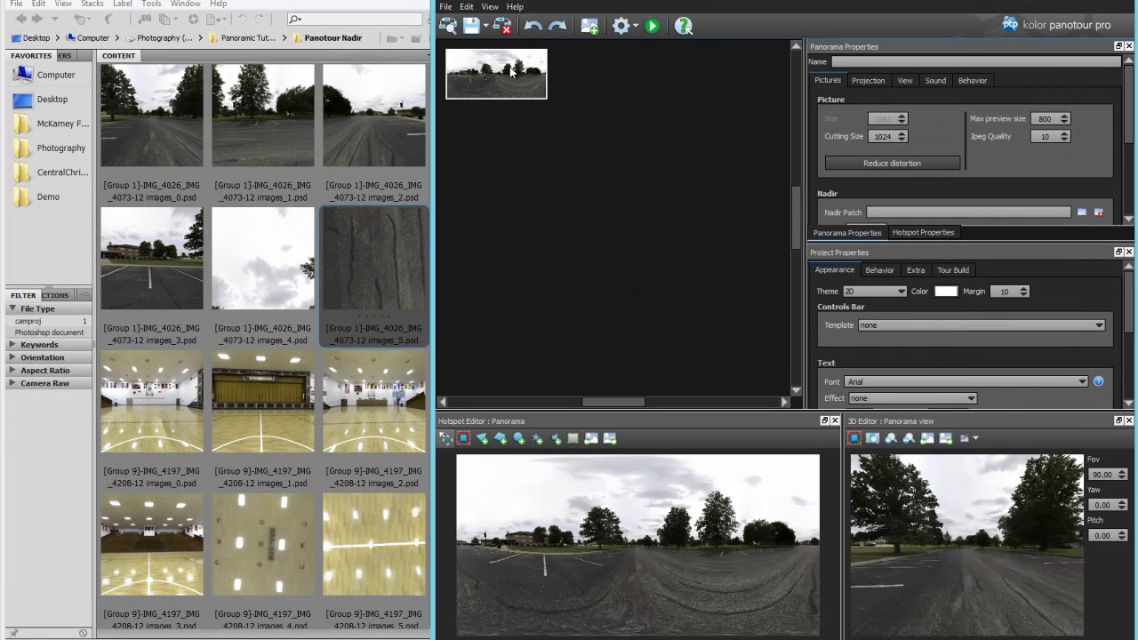
left_click_drag(956, 544, 970, 441)
left_click_drag(965, 604, 969, 550)
scroll(980, 576, "up", 3)
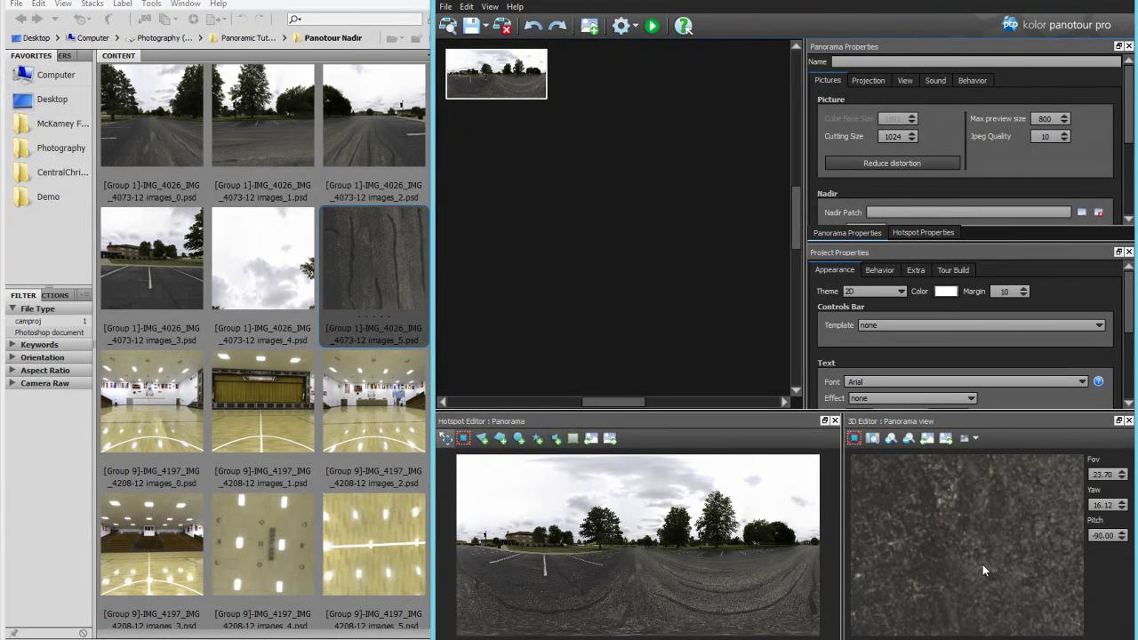
Import the six Group 9 cube faces, images_0 to images_5, as a second panorama with the proposed face arrangement.
left_click(445, 7)
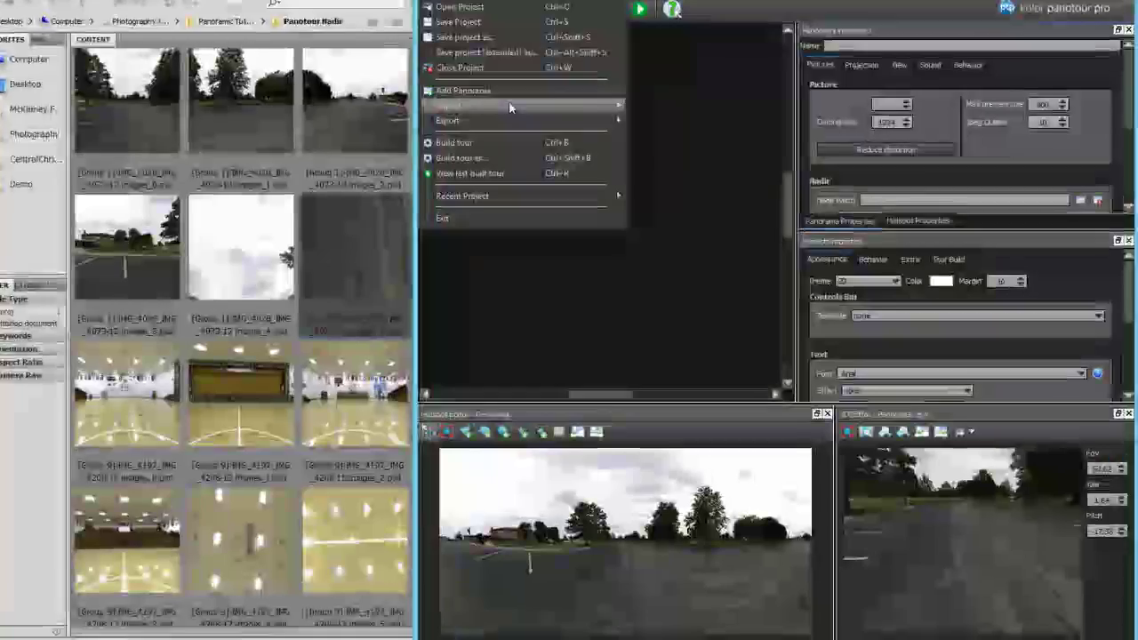
left_click(479, 105)
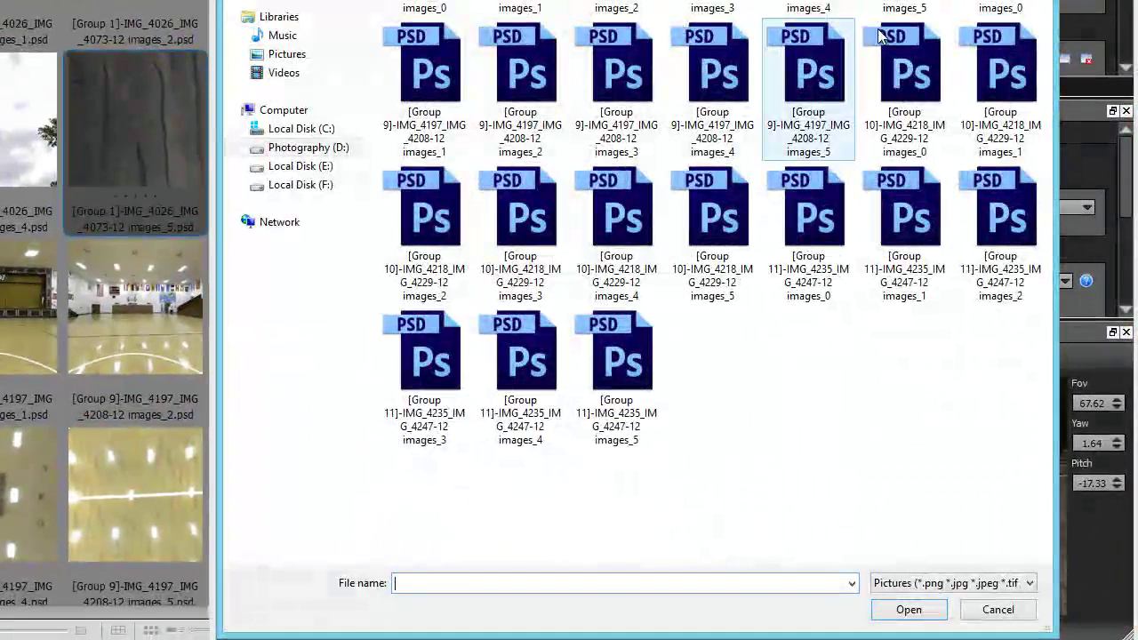
left_click(1000, 7)
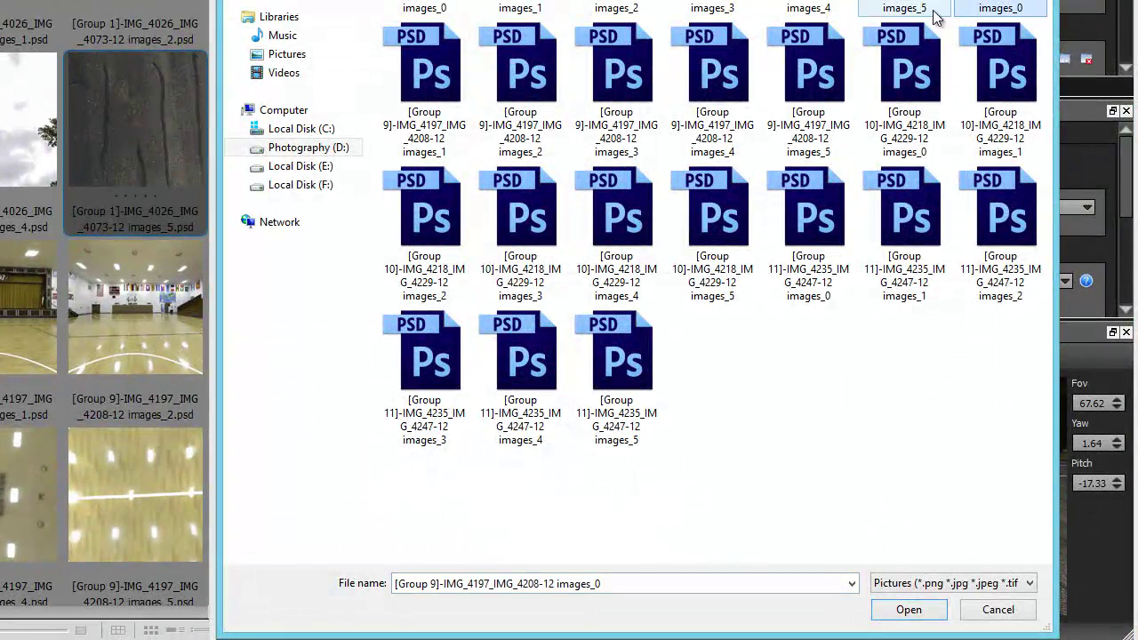
left_click(811, 67, "shift")
right_click(816, 59)
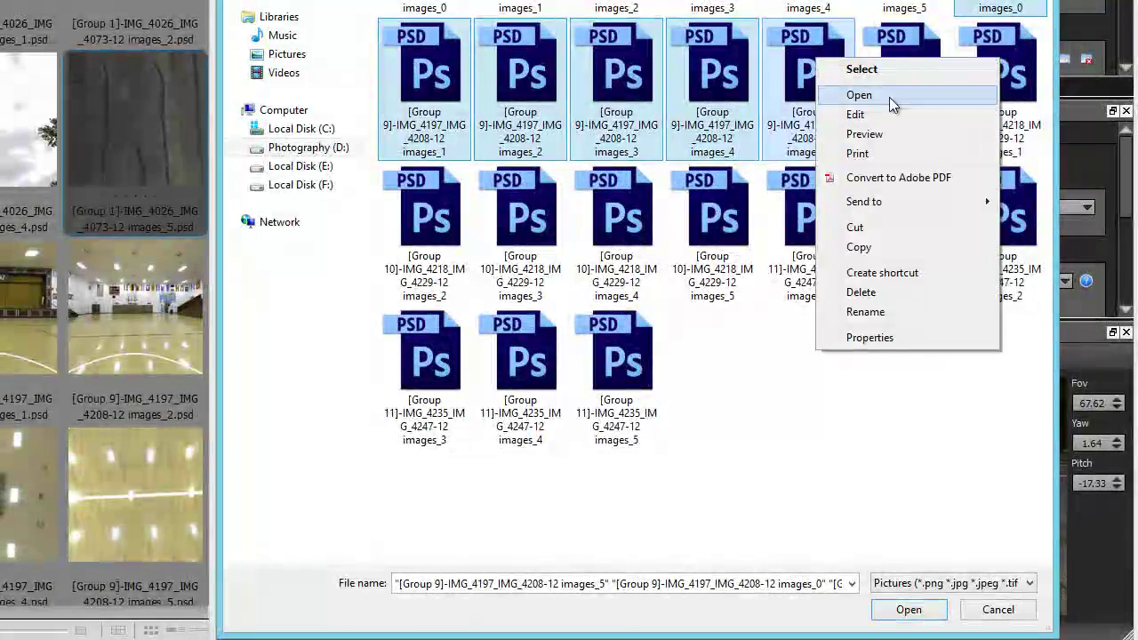
left_click(907, 610)
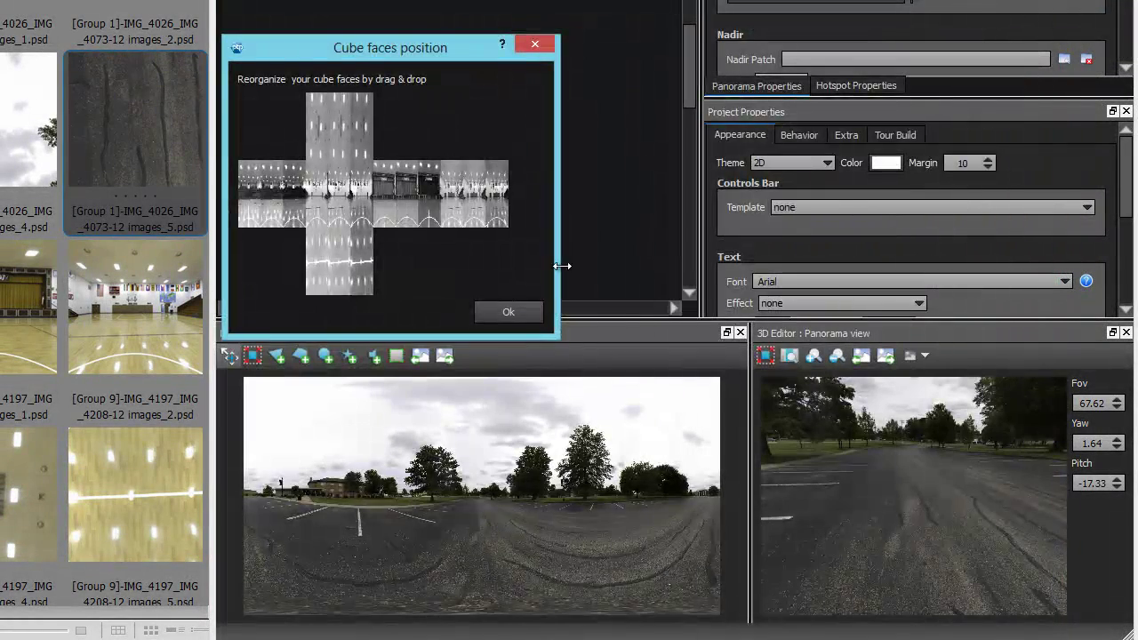
left_click(517, 311)
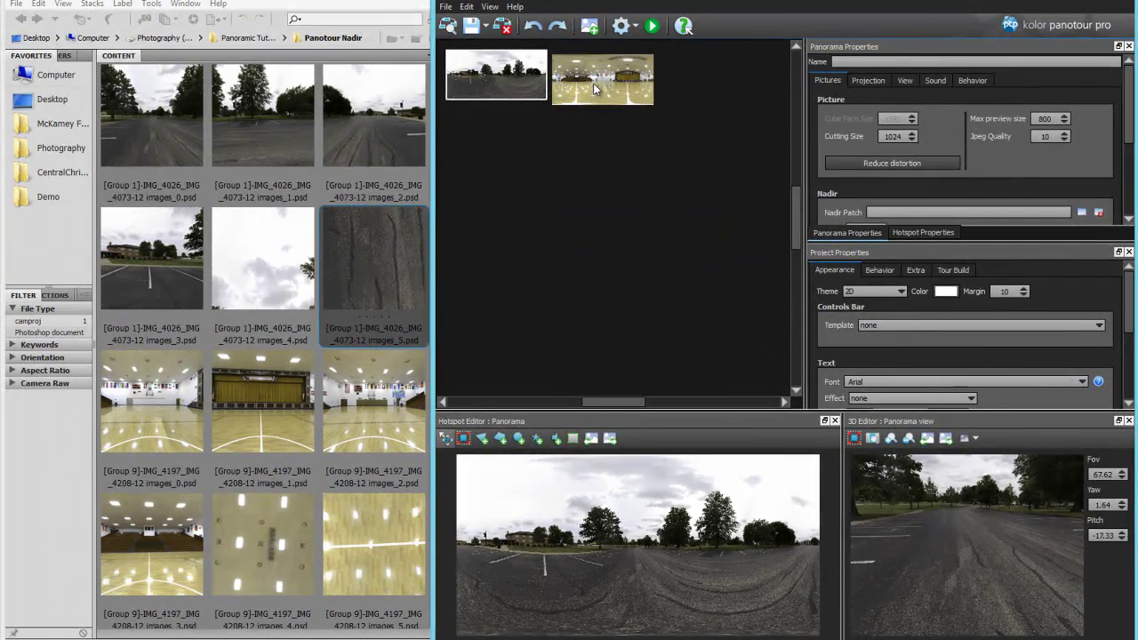
Examine the gym panorama and its floor in the 3D view.
left_click(594, 88)
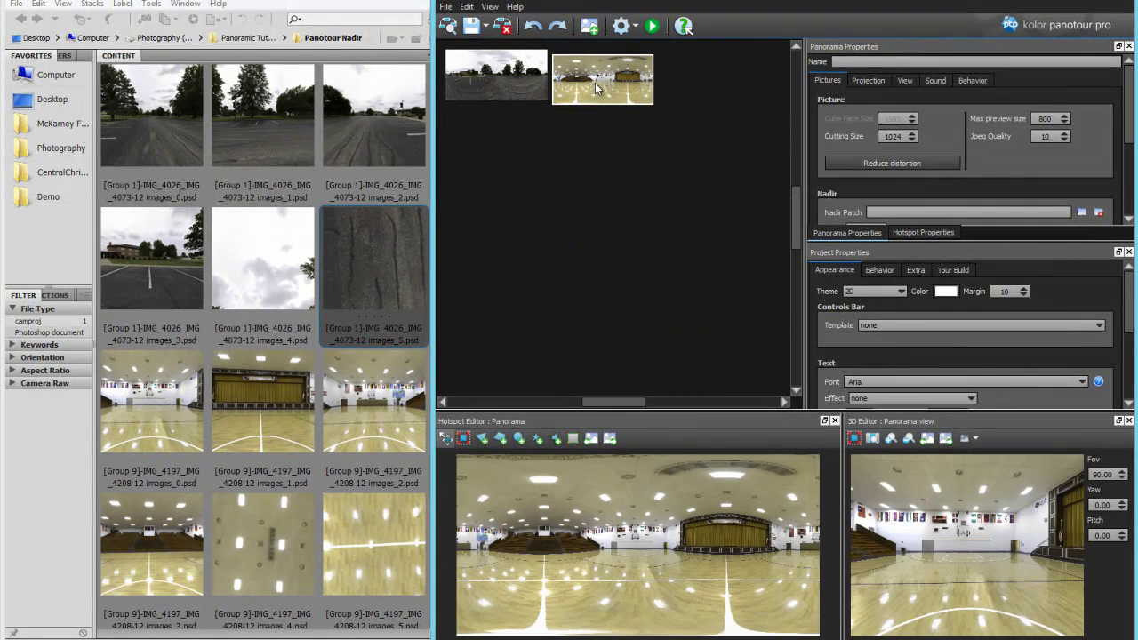
left_click_drag(952, 544, 974, 503)
scroll(990, 548, "down", 2)
left_click_drag(953, 459, 908, 535)
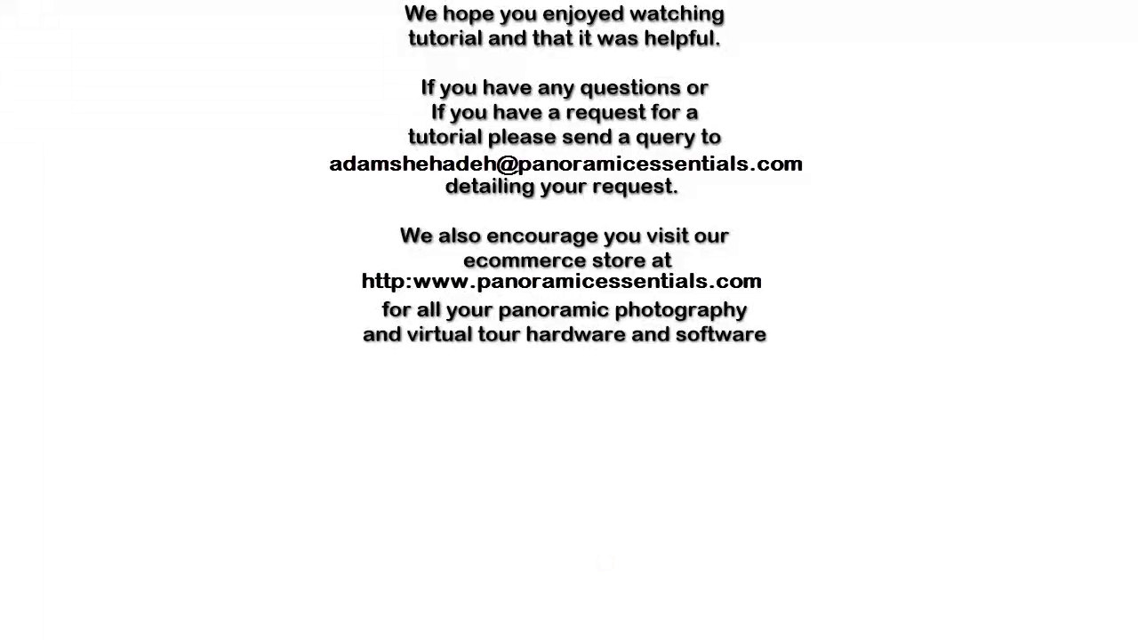